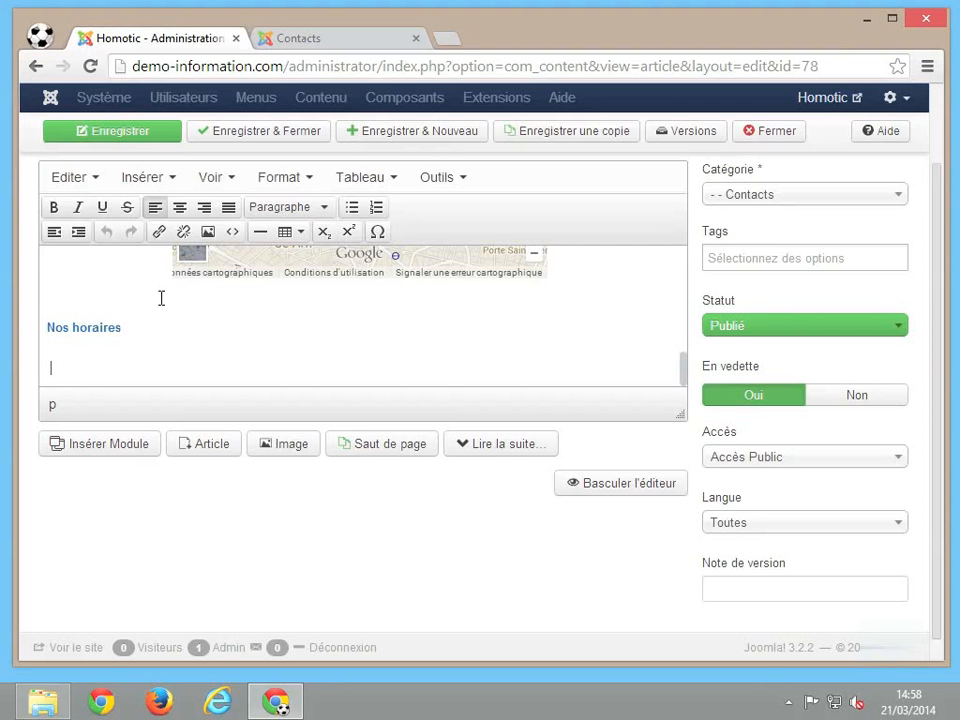
Insert a table of three columns and two rows below the "Nos horaires" heading and stretch it to the full editor width
{"action": "left_click", "coordinate": [298, 238]}
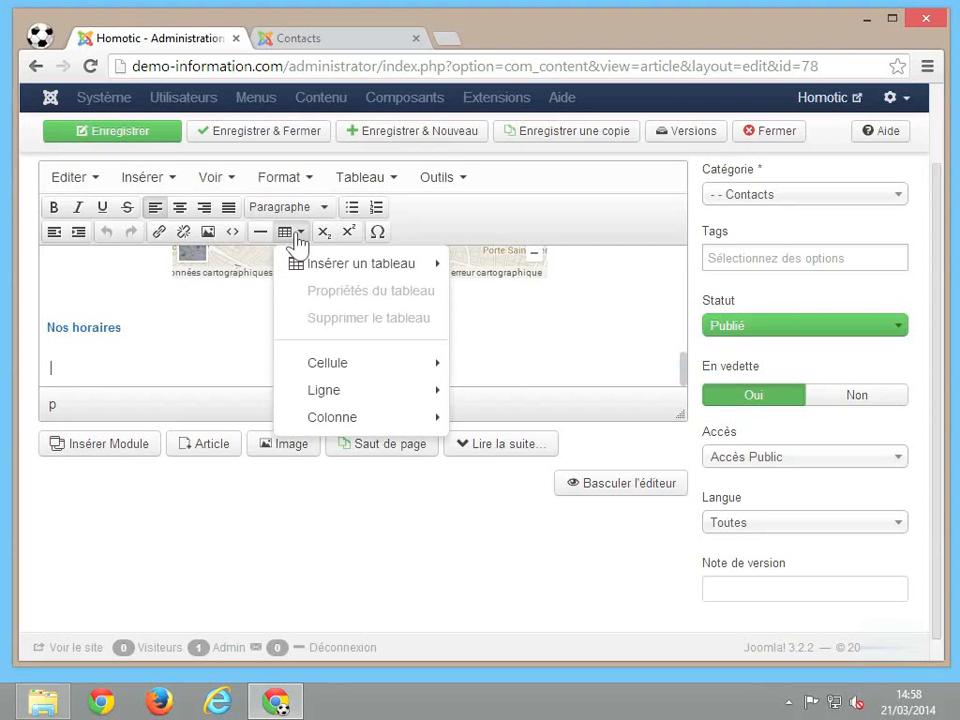
{"action": "mouse_move", "coordinate": [311, 272]}
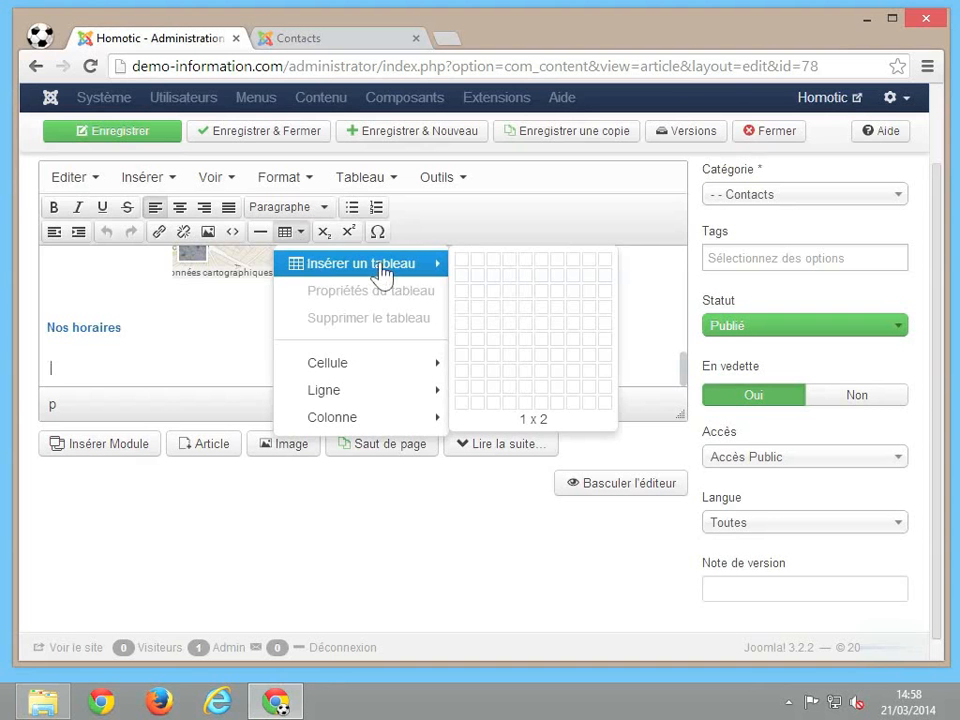
{"action": "left_click", "coordinate": [493, 275]}
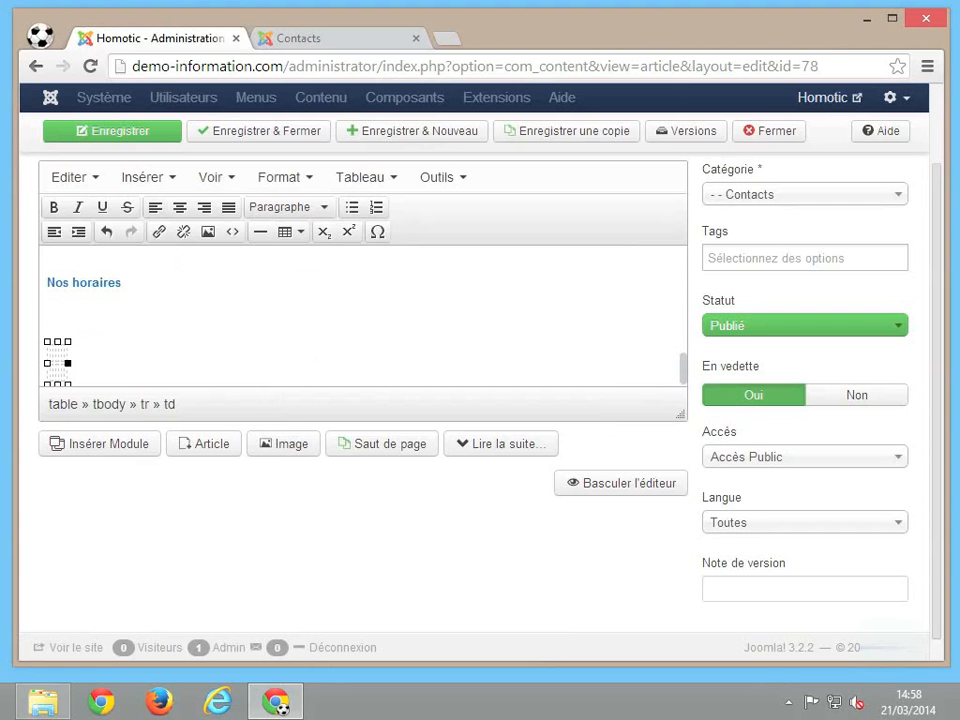
{"action": "left_click", "coordinate": [49, 349]}
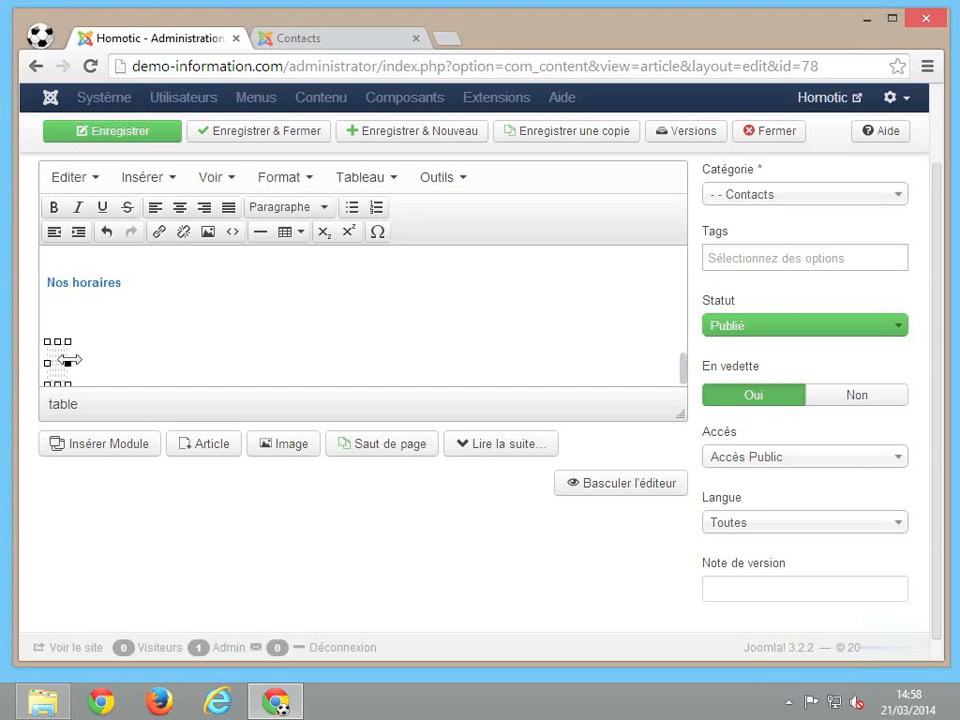
{"action": "left_click_drag", "start_coordinate": [68, 360], "coordinate": [688, 393]}
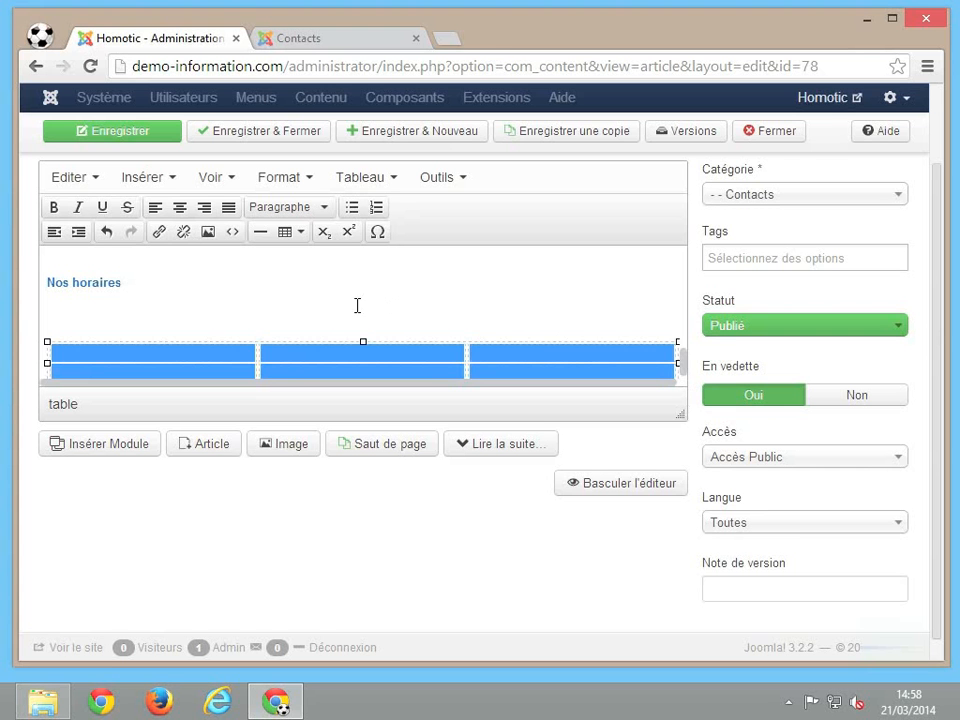
Fill the table's first row with the day labels "Lundi - jeudi", "Vendredi" and "Samedi"
{"action": "left_click", "coordinate": [181, 353]}
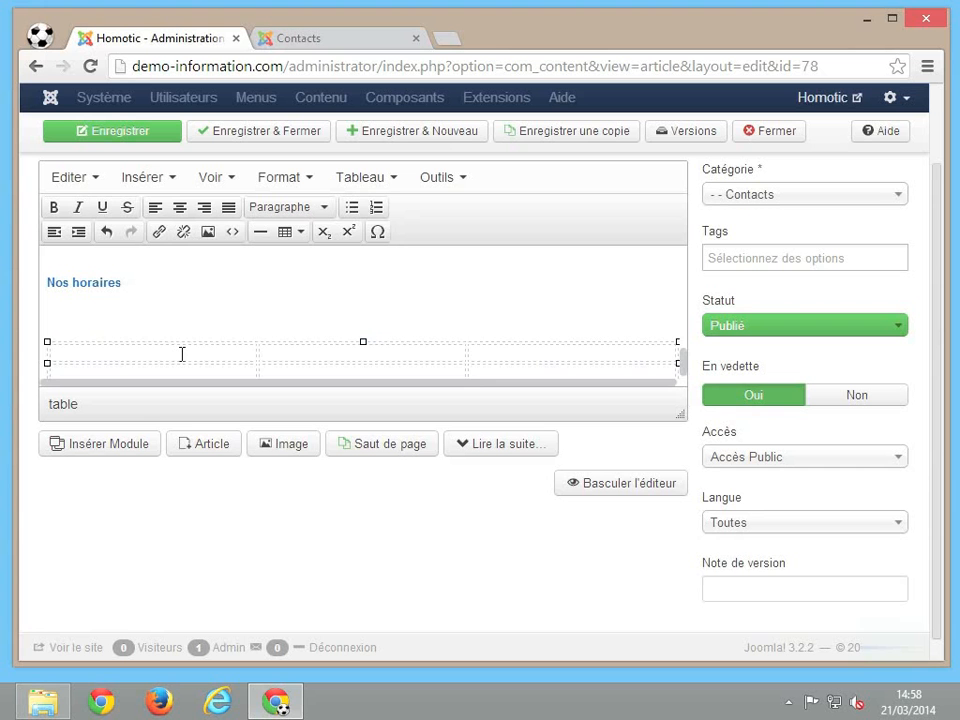
{"action": "type", "text": "Lundi "}
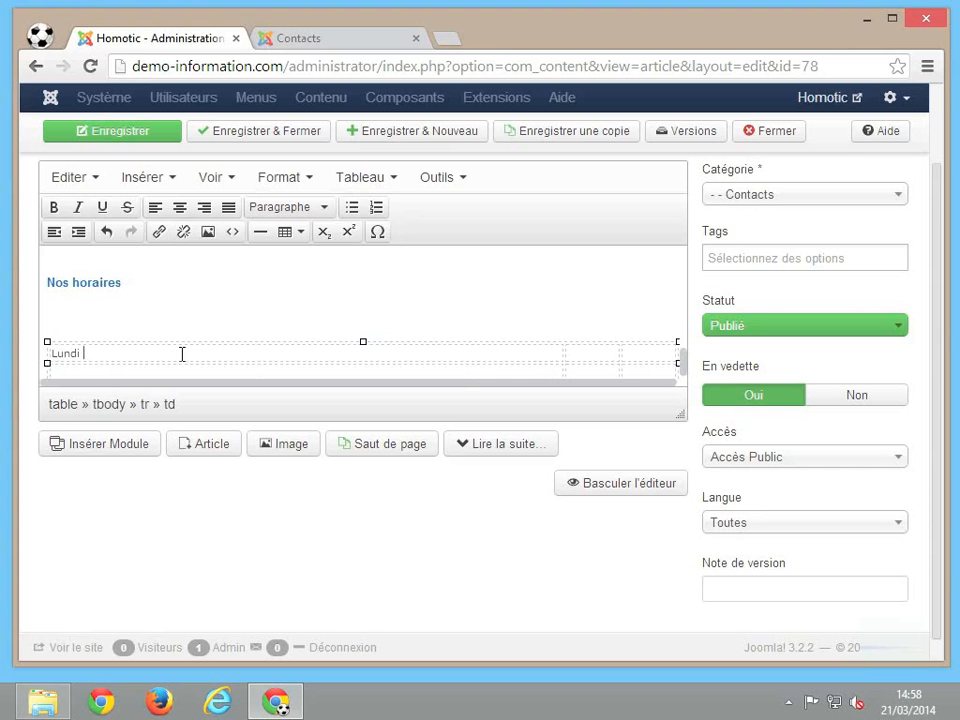
{"action": "type", "text": "- jeudi"}
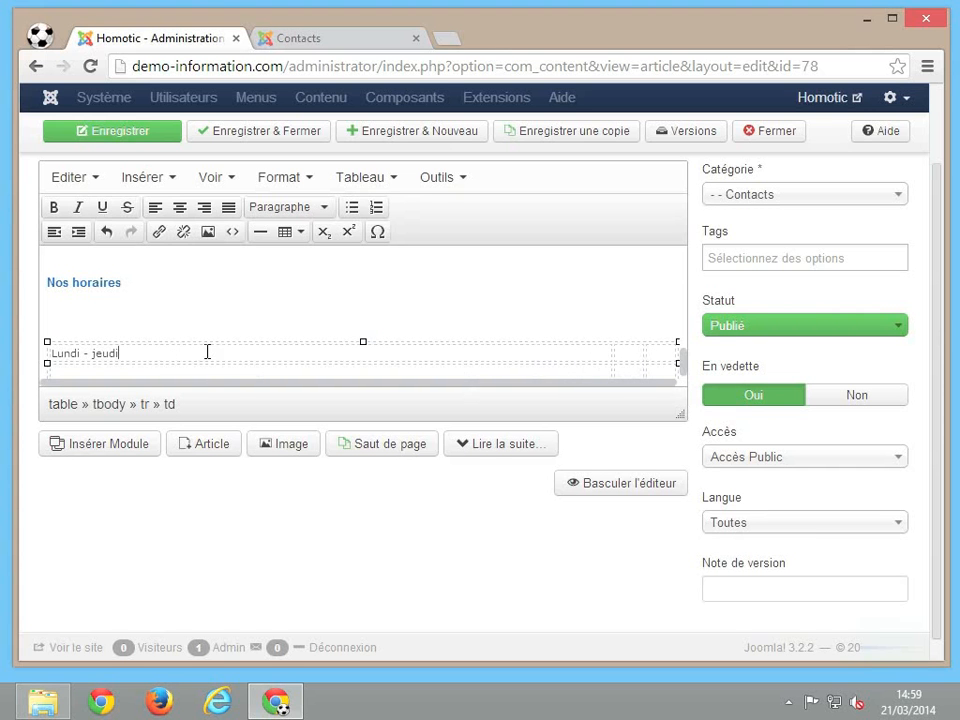
{"action": "key", "text": "Tab"}
{"action": "type", "text": "Ven"}
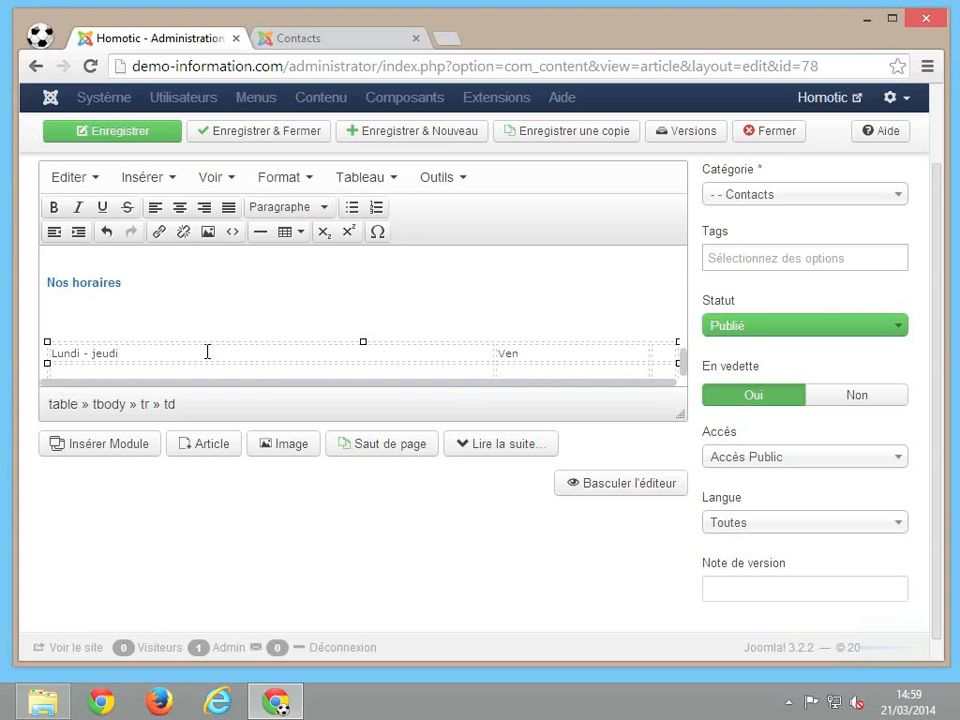
{"action": "type", "text": "dre"}
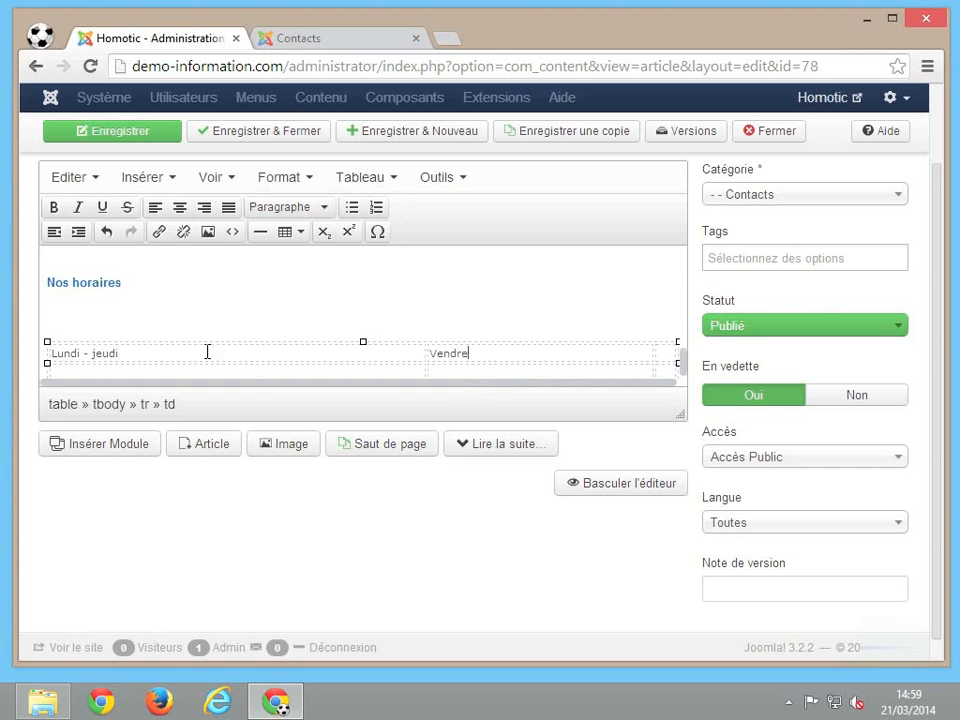
{"action": "type", "text": "di"}
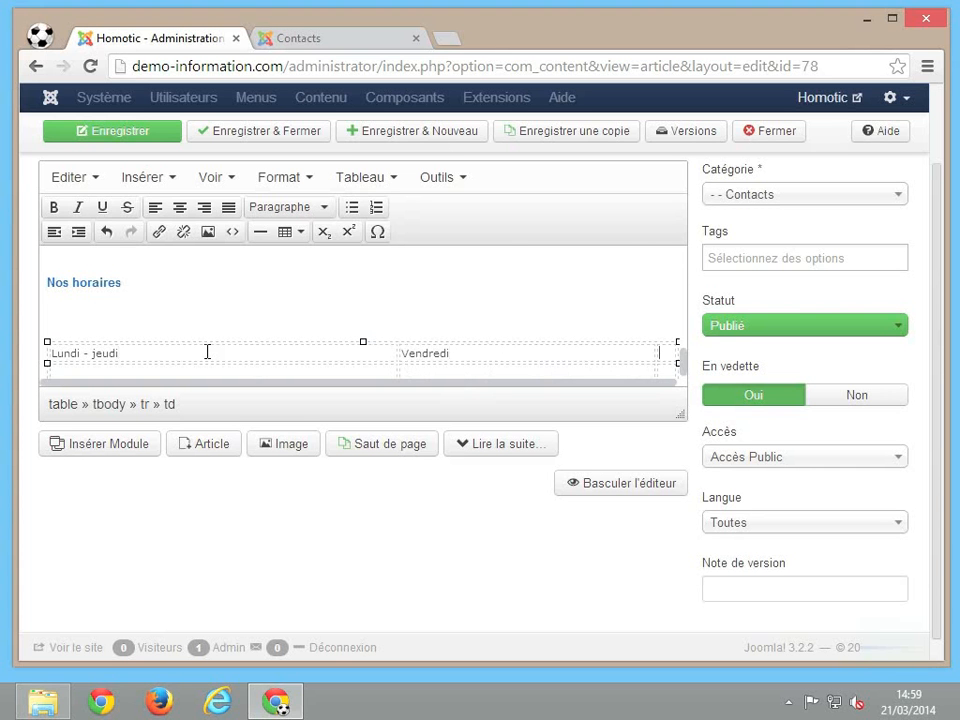
{"action": "type", "text": "S"}
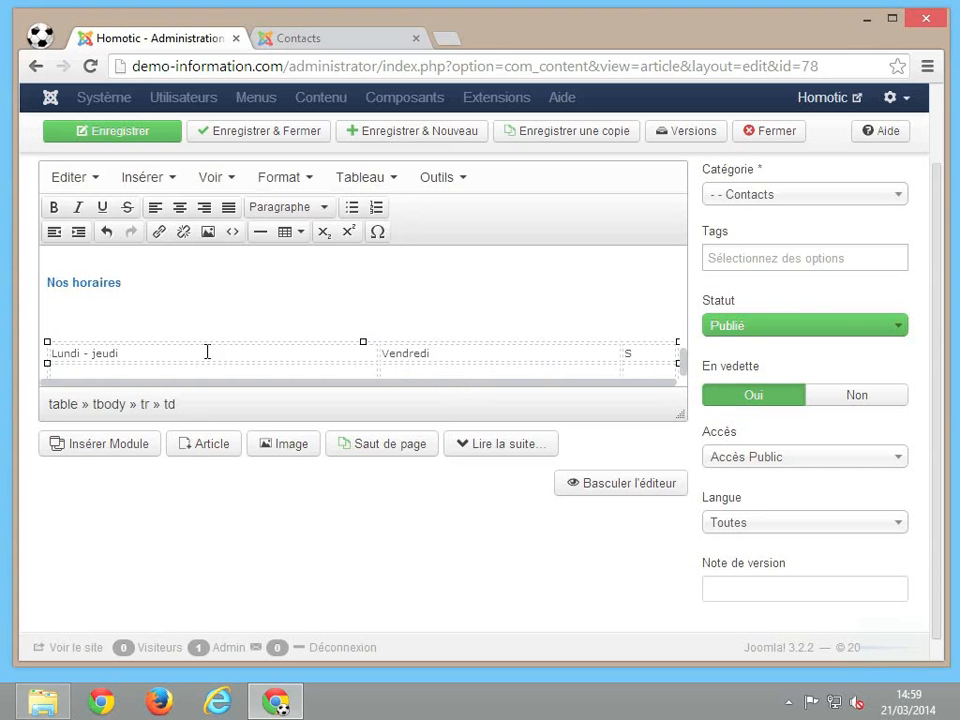
{"action": "type", "text": "amedi"}
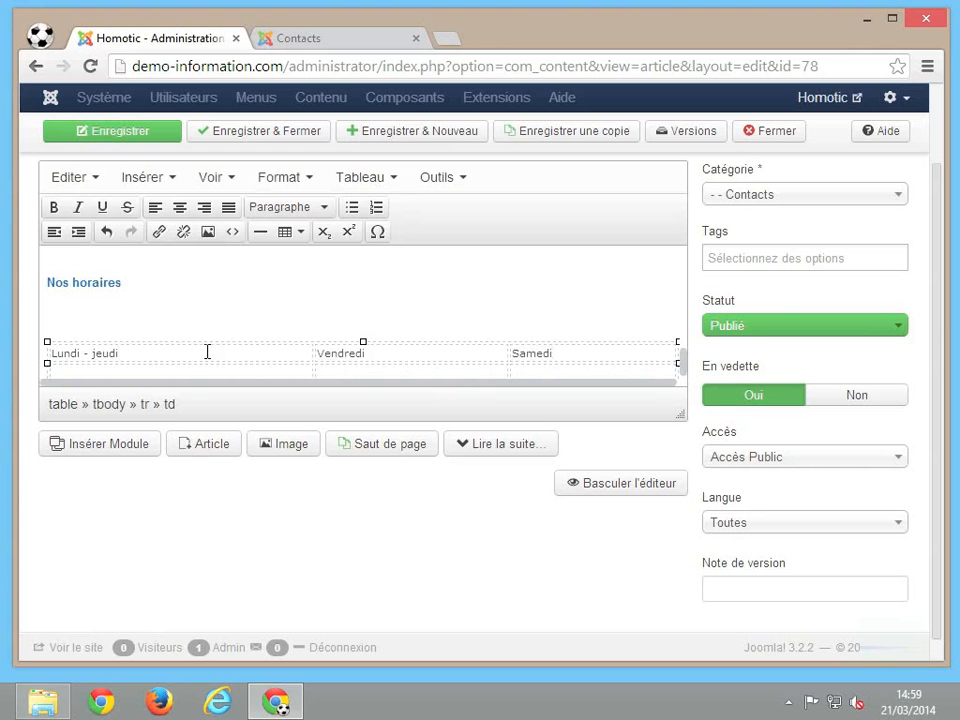
Enter the opening hours in the second row: "9h - 19h", "9h - 12h" and "9h - 12h30"
{"action": "key", "text": "Left"}
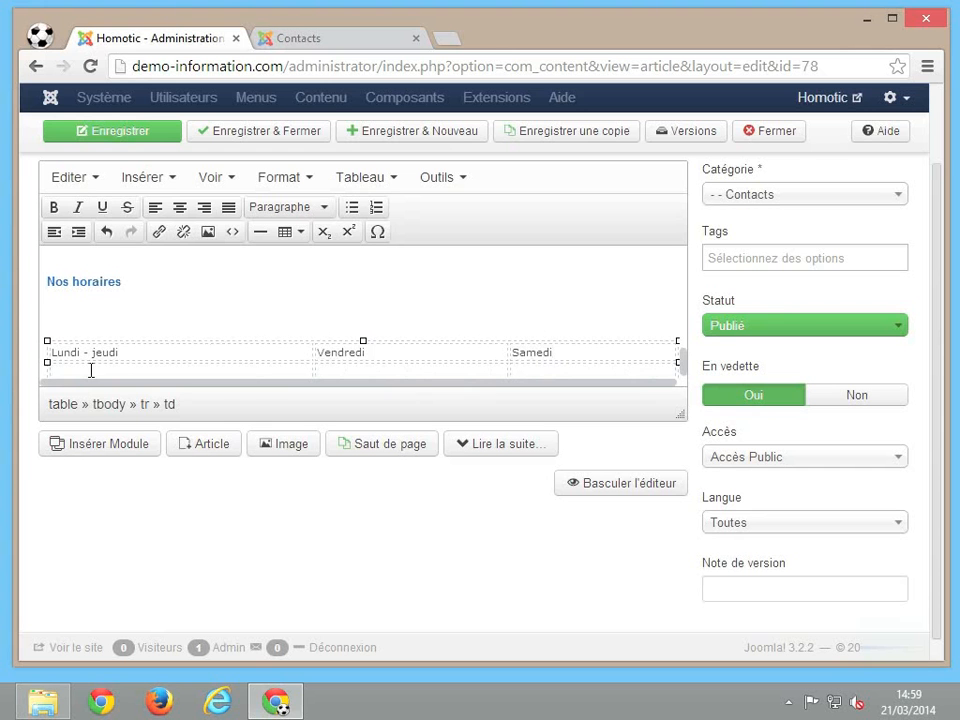
{"action": "type", "text": "9h - 19h"}
{"action": "key", "text": "Tab"}
{"action": "type", "text": "9h - 12h"}
{"action": "scroll", "coordinate": [90, 370], "scroll_direction": "up", "scroll_amount": 1}
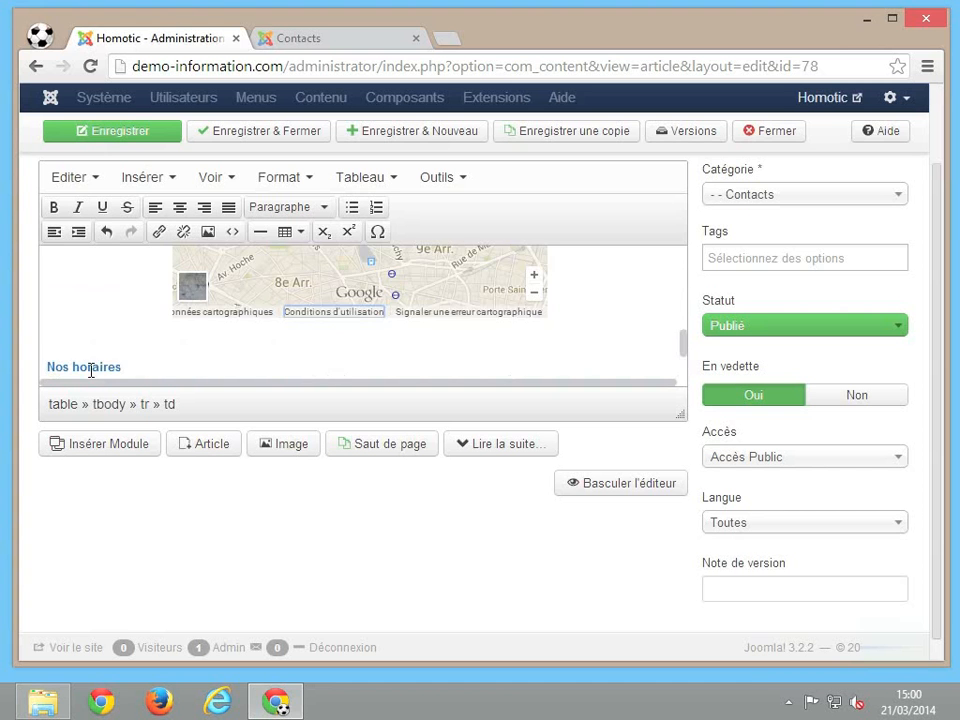
{"action": "scroll", "coordinate": [90, 370], "scroll_direction": "down", "scroll_amount": 1}
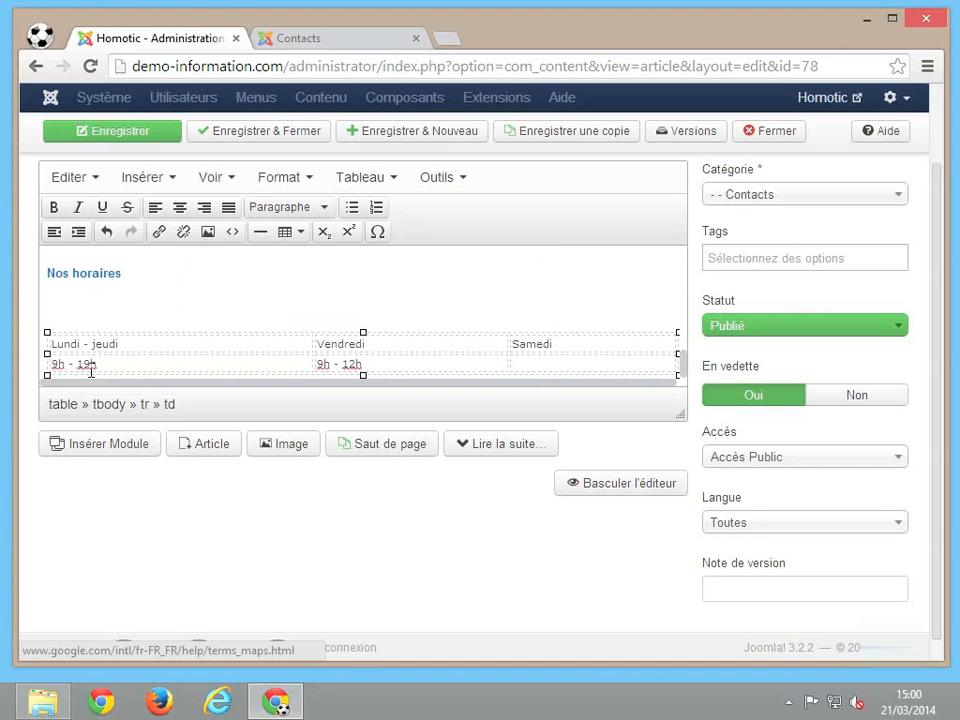
{"action": "left_click", "coordinate": [525, 361]}
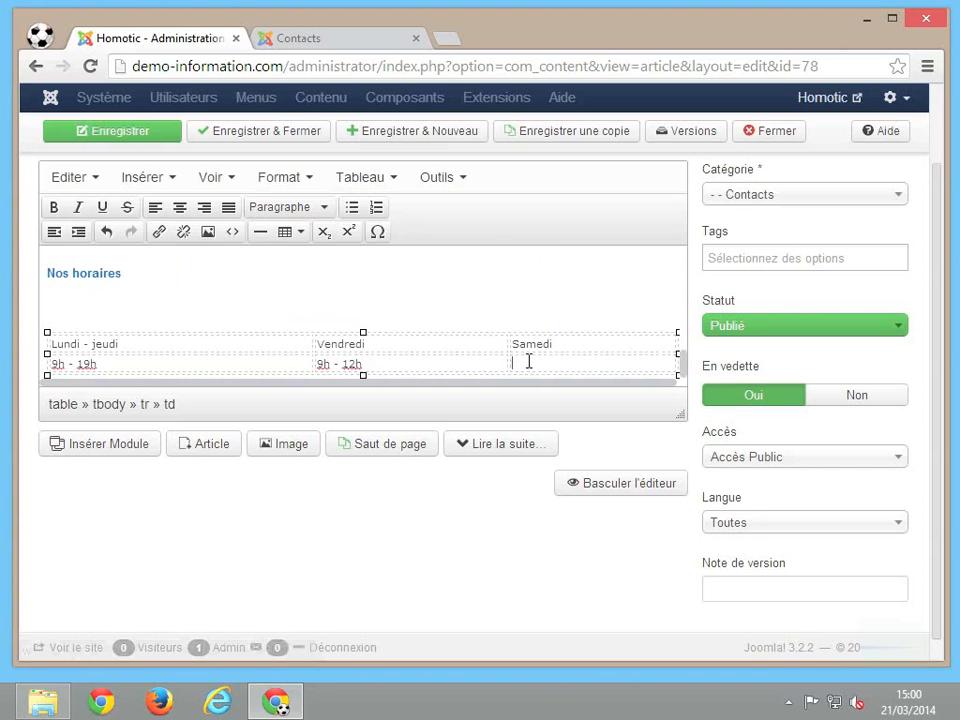
{"action": "type", "text": "9h - 12h30"}
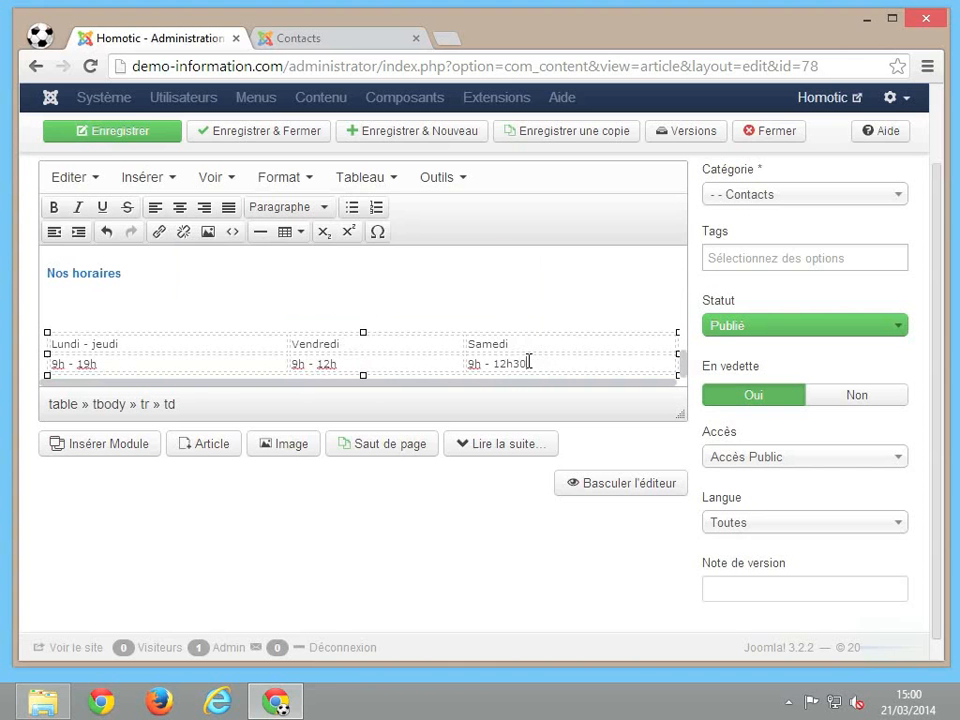
{"action": "left_click", "coordinate": [530, 297]}
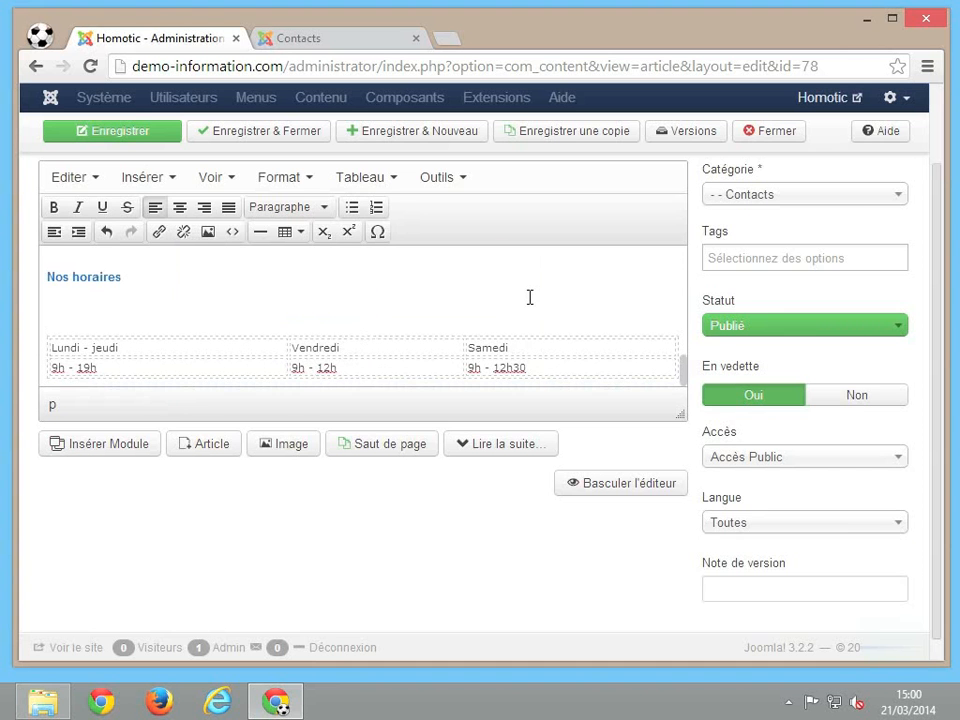
Insert a new column after the Samedi column of the opening hours table
{"action": "scroll", "coordinate": [530, 297], "scroll_direction": "down", "scroll_amount": 1}
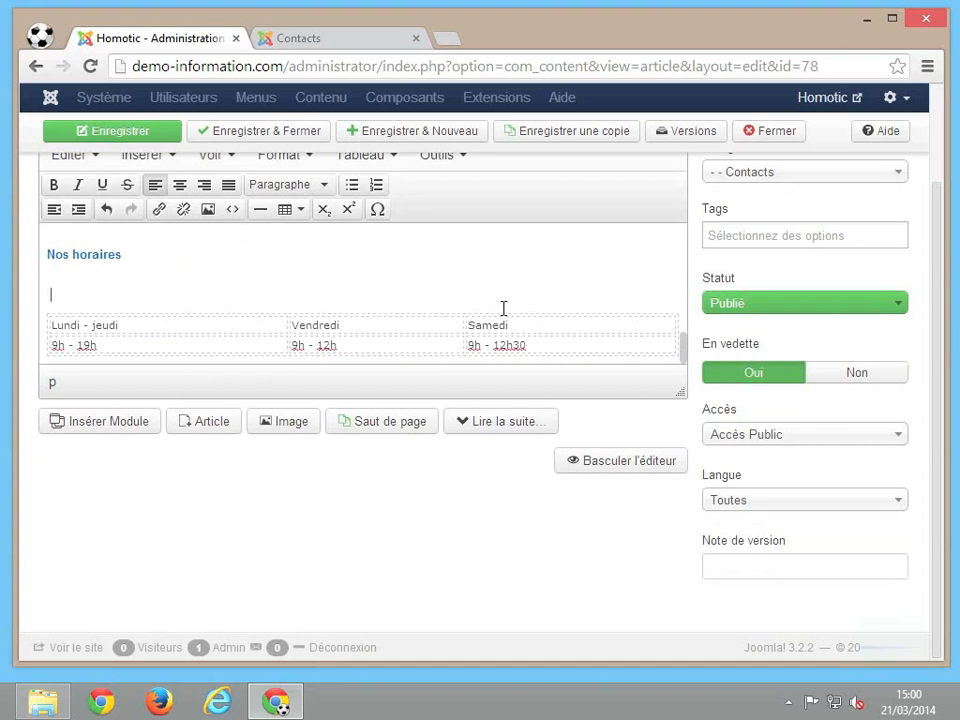
{"action": "left_click", "coordinate": [478, 326]}
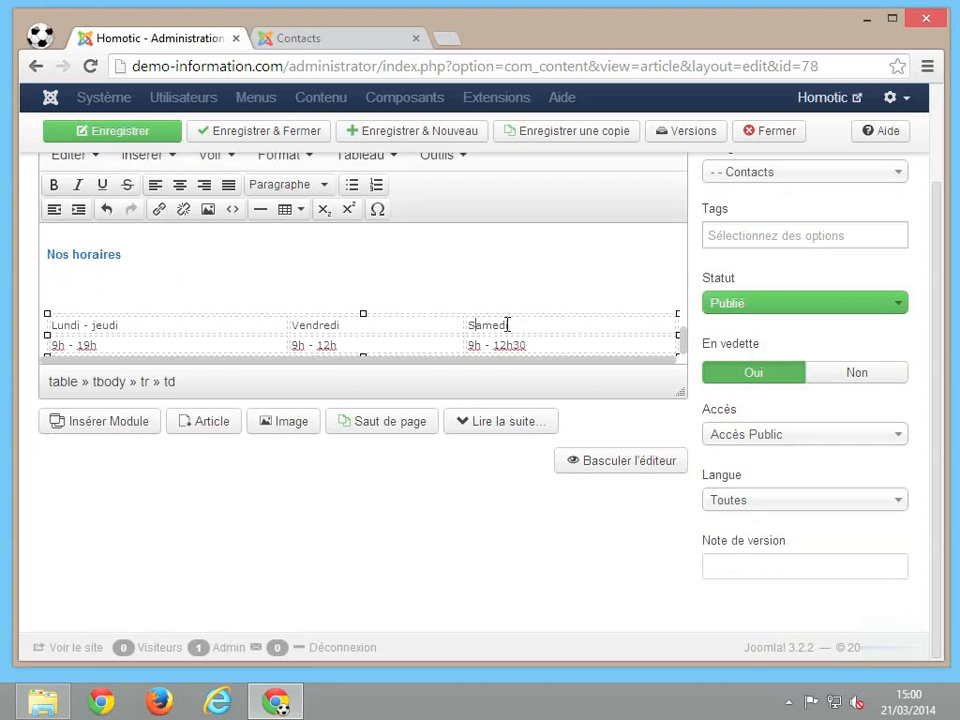
{"action": "left_click", "coordinate": [298, 211]}
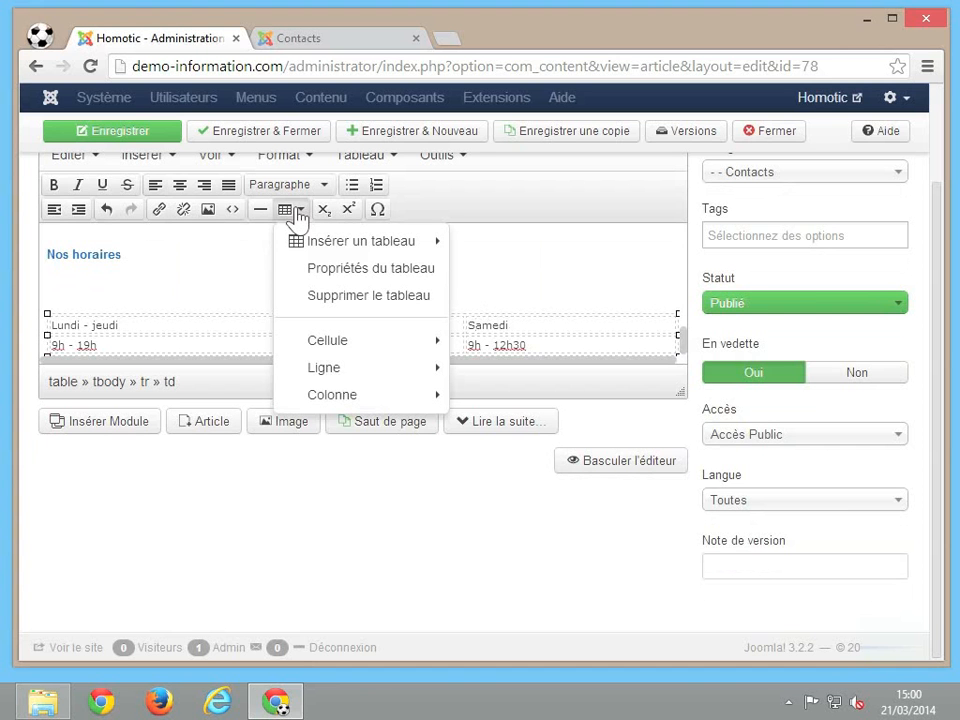
{"action": "mouse_move", "coordinate": [336, 343]}
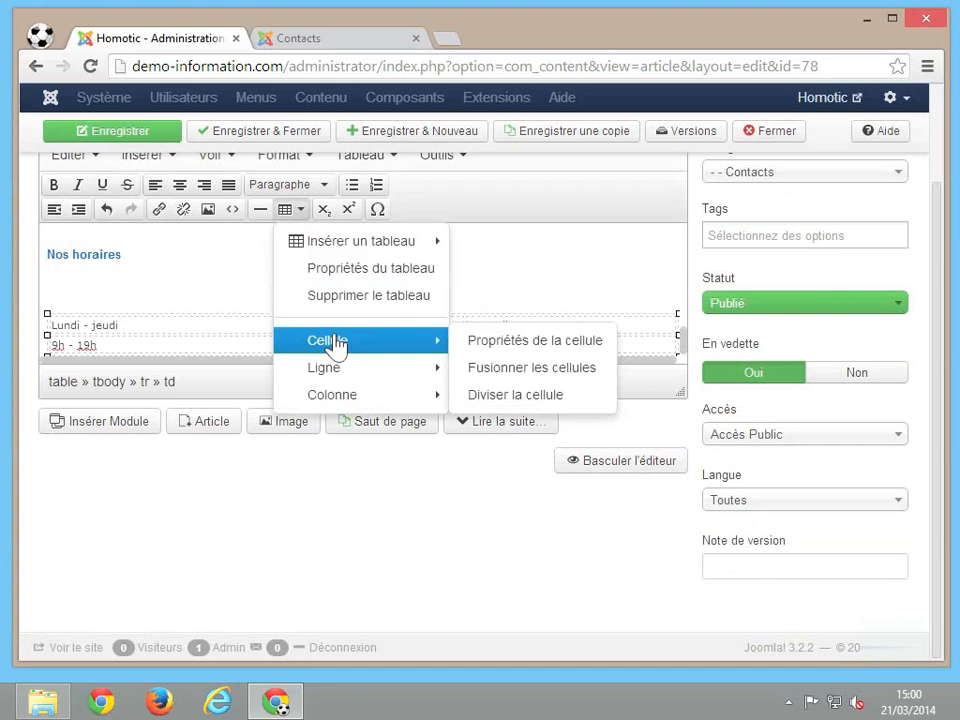
{"action": "mouse_move", "coordinate": [342, 369]}
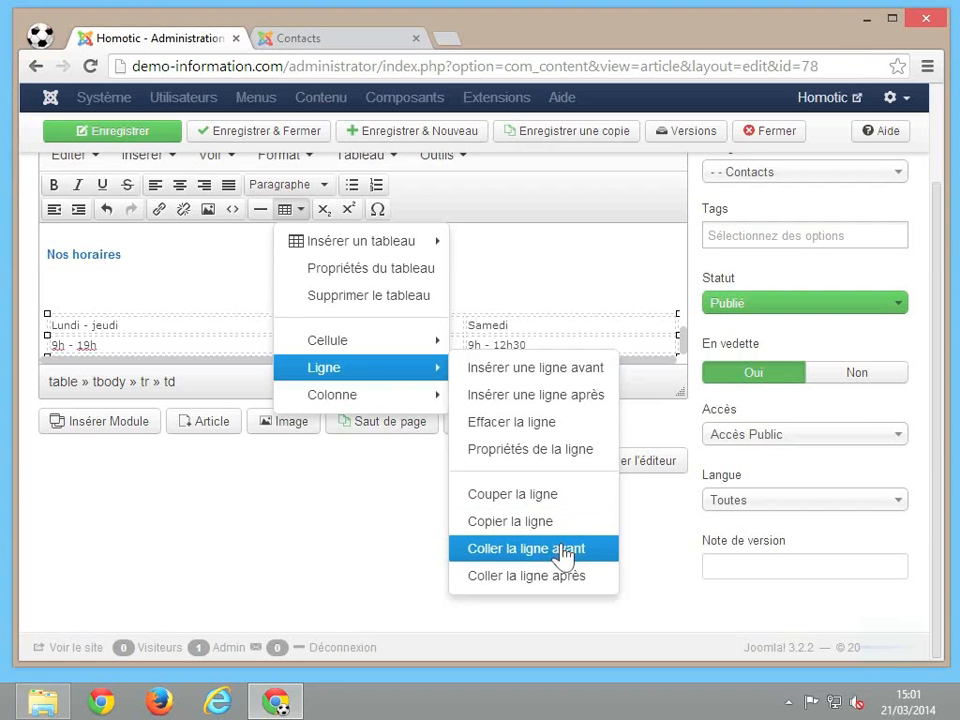
{"action": "mouse_move", "coordinate": [449, 410]}
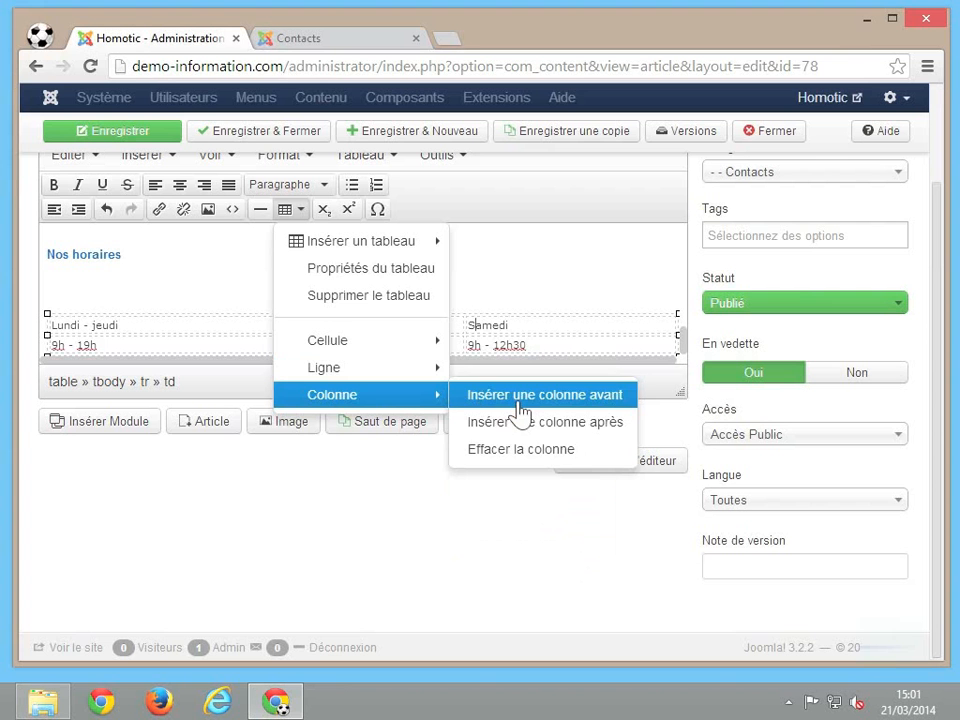
{"action": "left_click", "coordinate": [532, 422]}
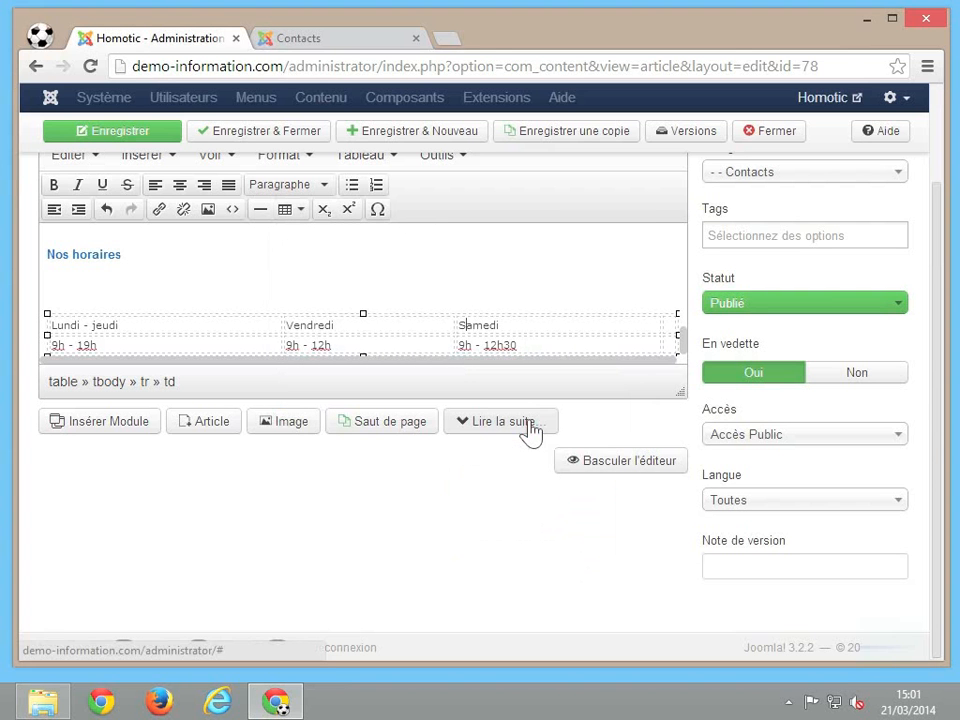
Delete the empty column to the right of Samedi from the table
{"action": "left_click", "coordinate": [661, 318]}
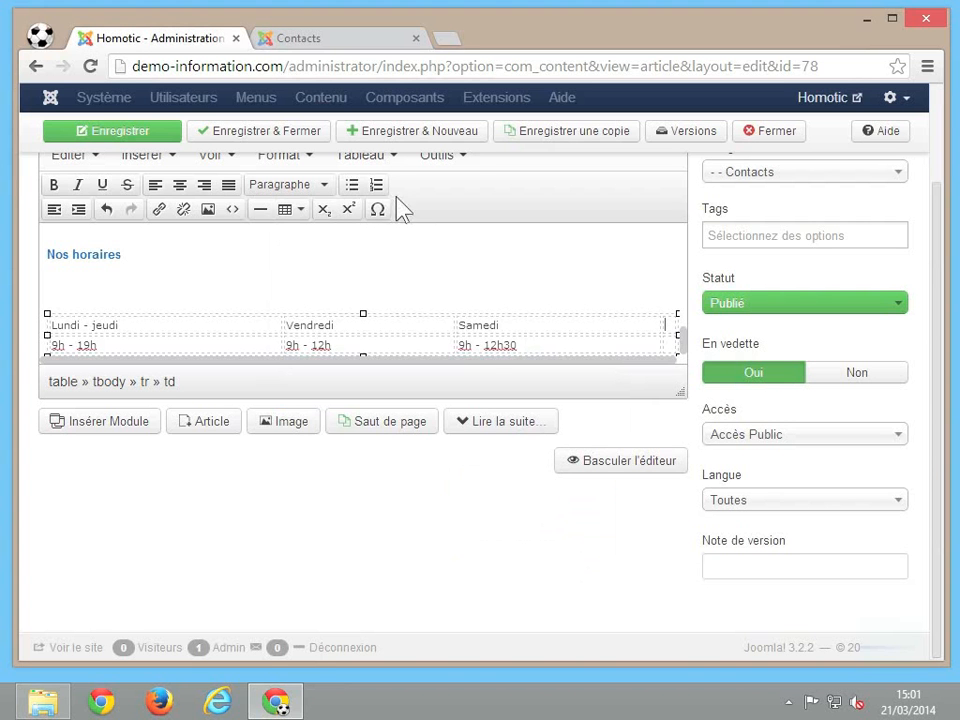
{"action": "left_click", "coordinate": [388, 166]}
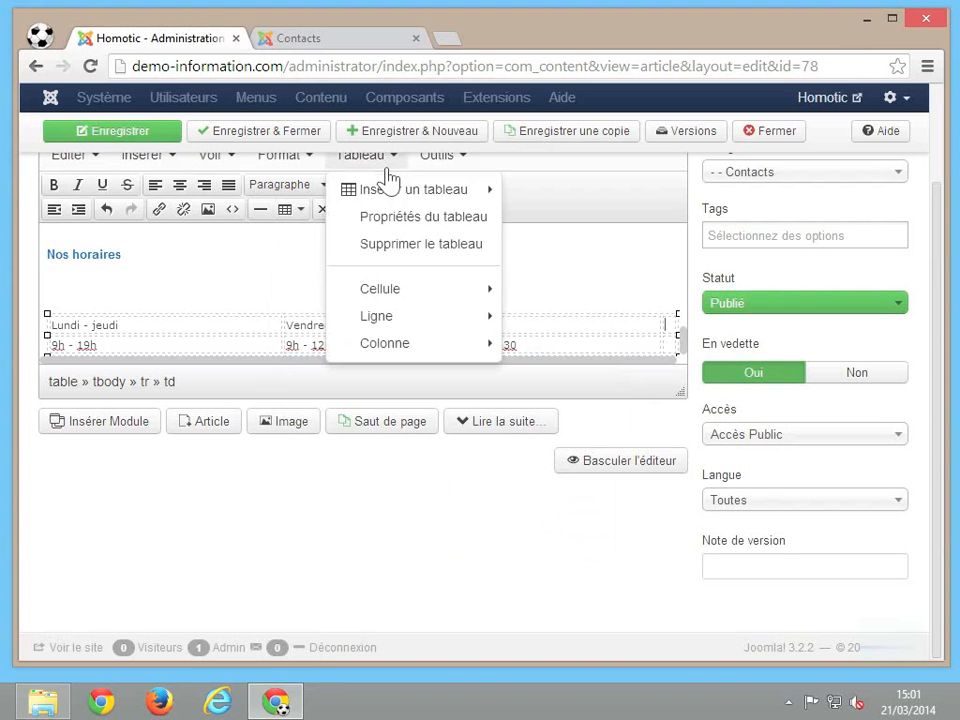
{"action": "mouse_move", "coordinate": [405, 298]}
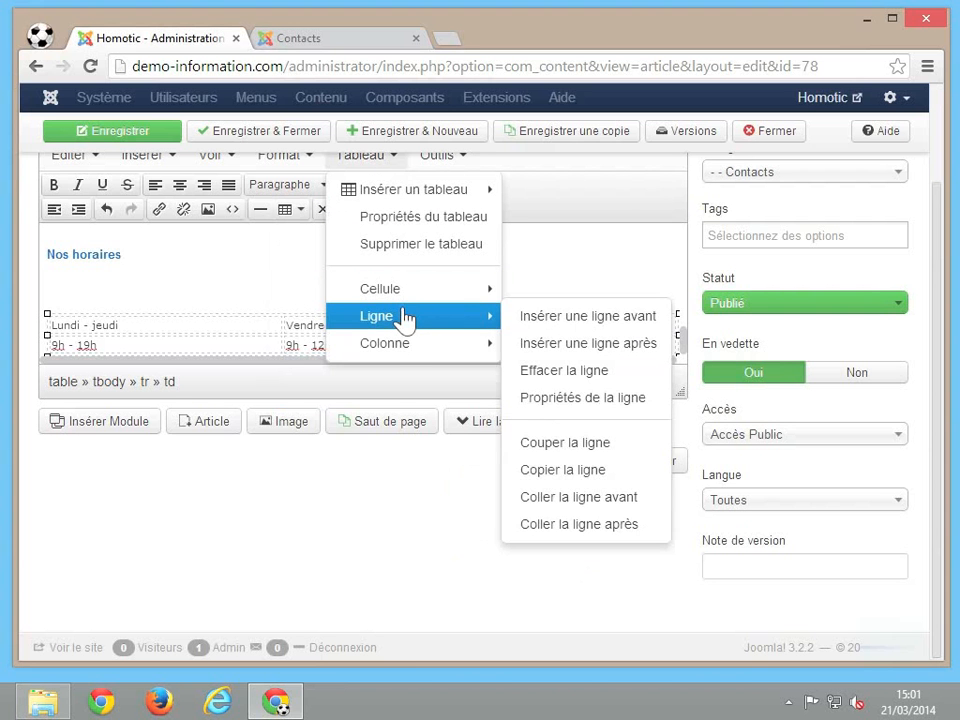
{"action": "mouse_move", "coordinate": [403, 340]}
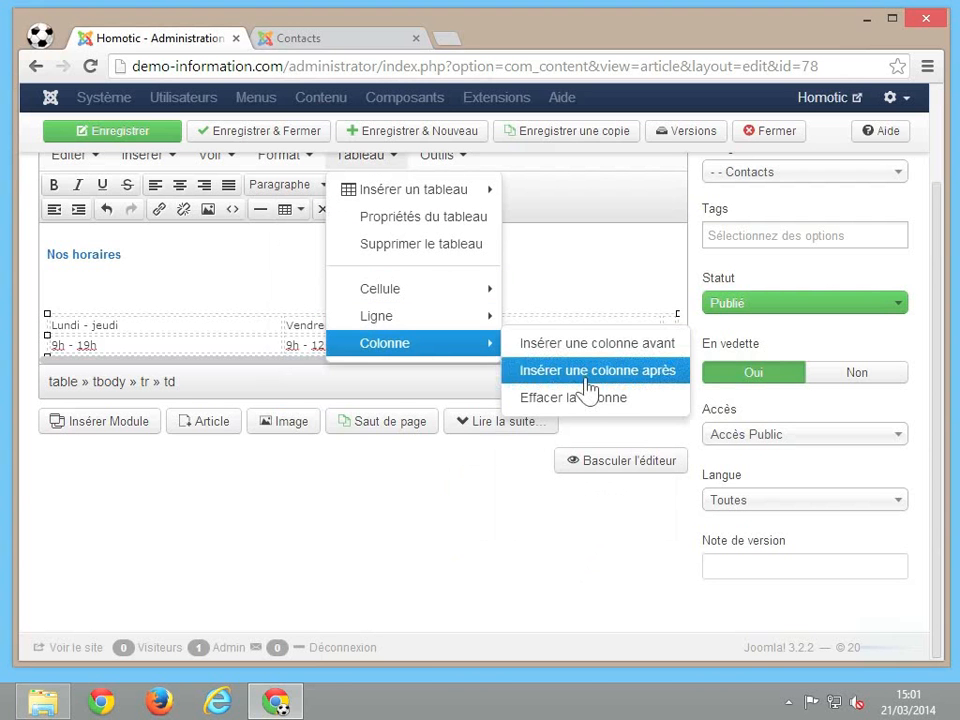
{"action": "left_click", "coordinate": [586, 398]}
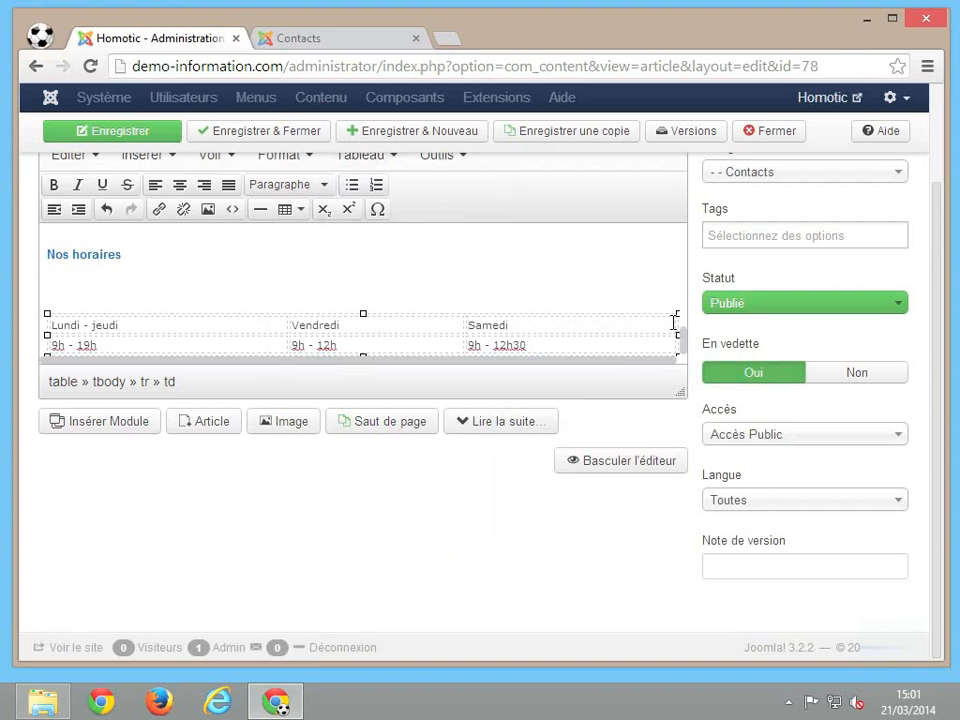
Select all cells of the opening hours table and centre their text
{"action": "scroll", "coordinate": [675, 320], "scroll_direction": "down", "scroll_amount": 1}
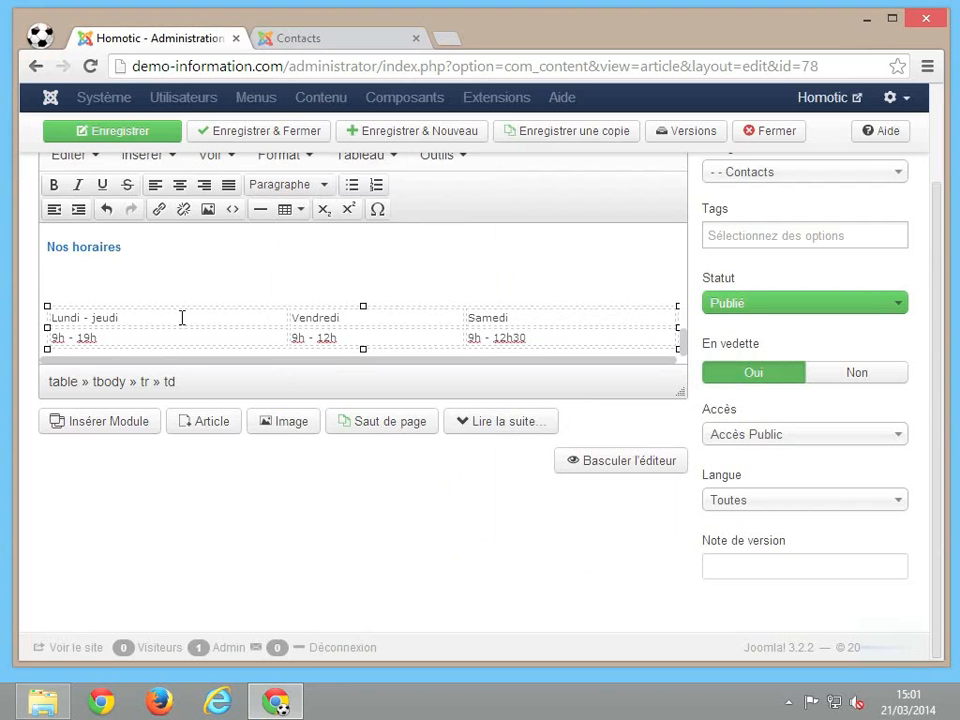
{"action": "left_click_drag", "start_coordinate": [182, 317], "coordinate": [484, 320]}
{"action": "left_click_drag", "start_coordinate": [509, 337], "coordinate": [511, 338]}
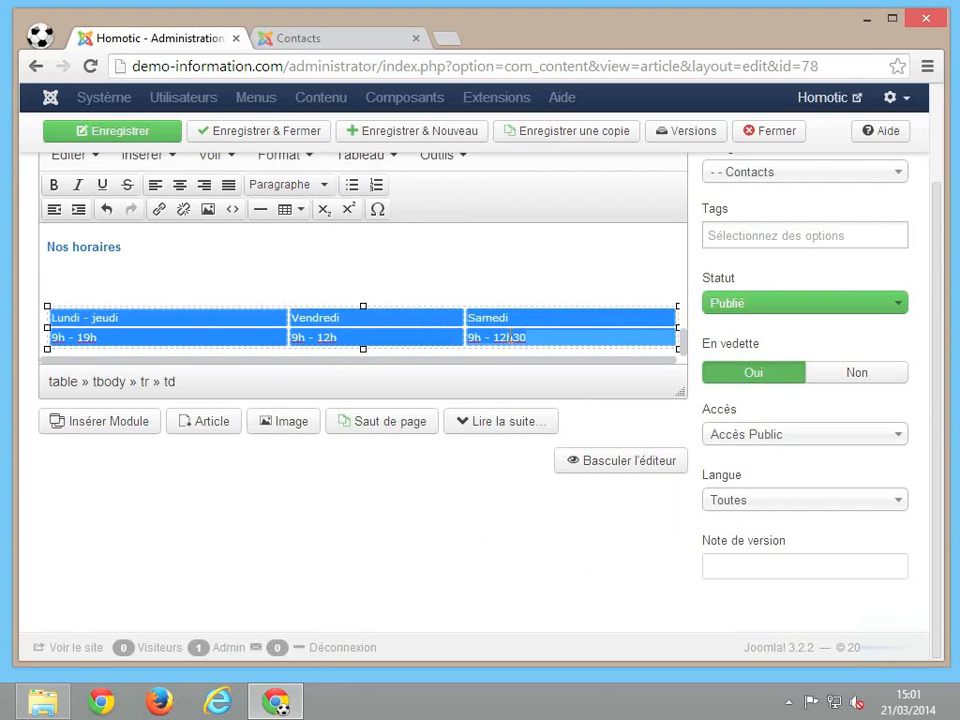
{"action": "left_click", "coordinate": [180, 190]}
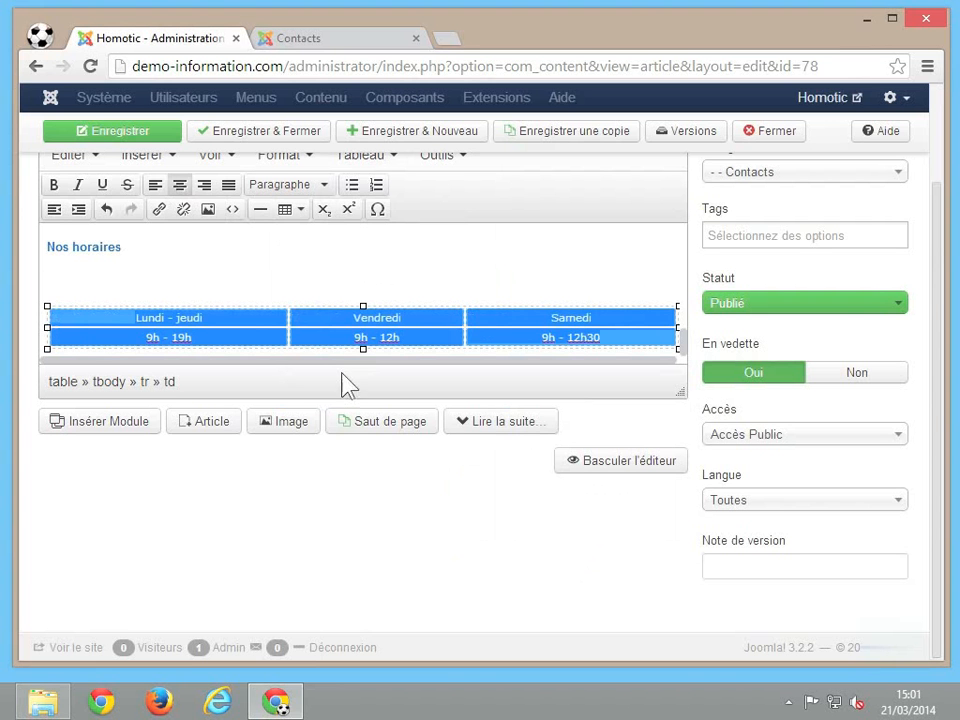
Set the horizontal alignment of all selected opening hours cells to Gauche in the cell properties
{"action": "left_click", "coordinate": [381, 168]}
{"action": "mouse_move", "coordinate": [420, 298]}
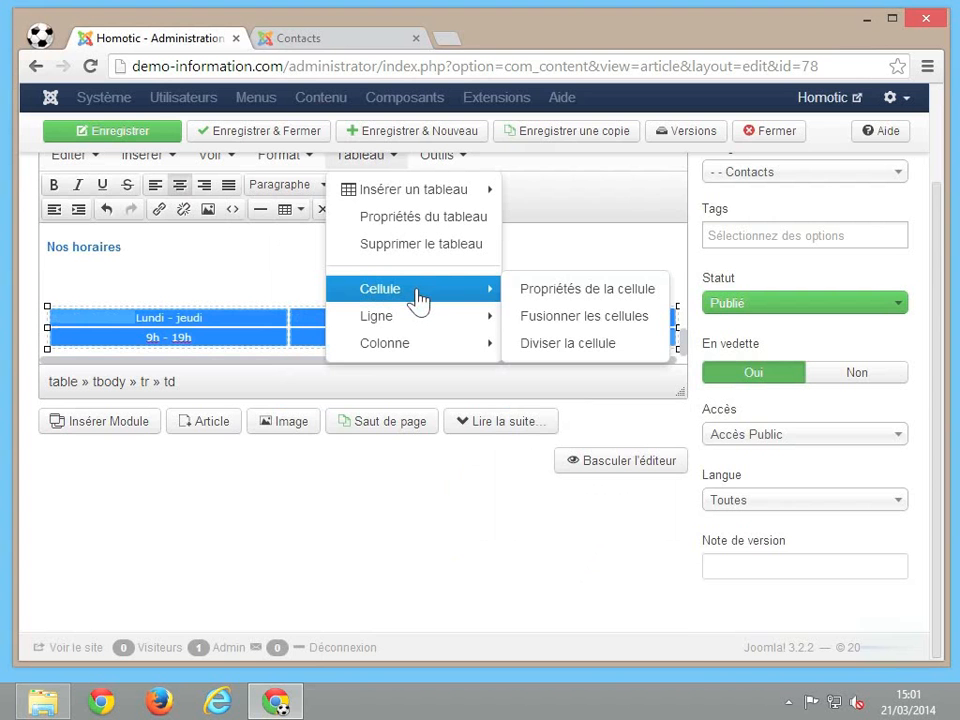
{"action": "left_click", "coordinate": [562, 293]}
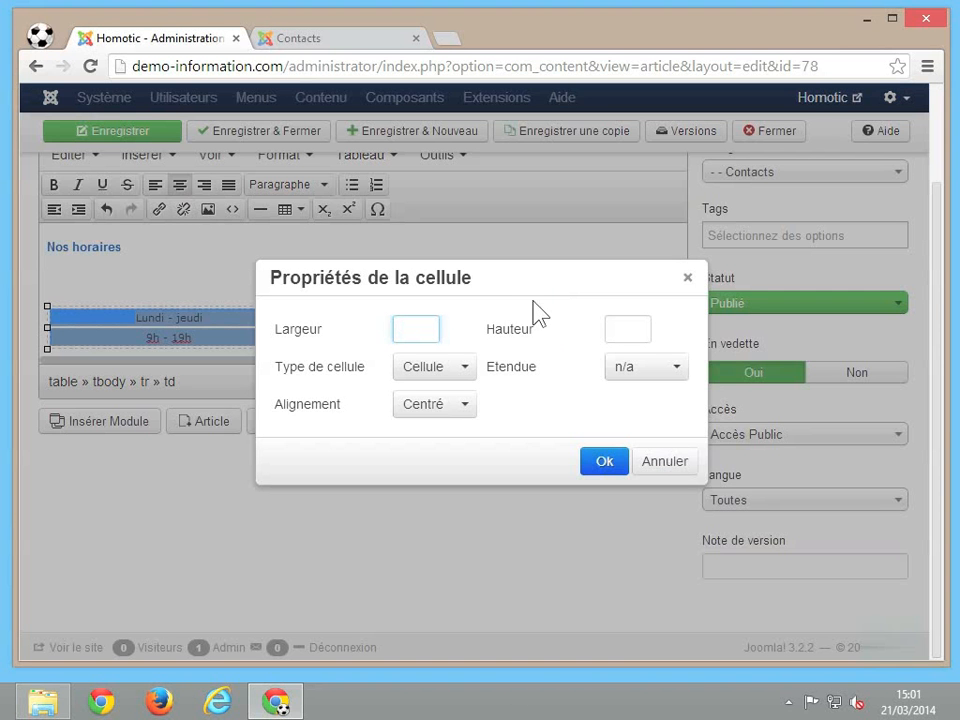
{"action": "left_click", "coordinate": [438, 407]}
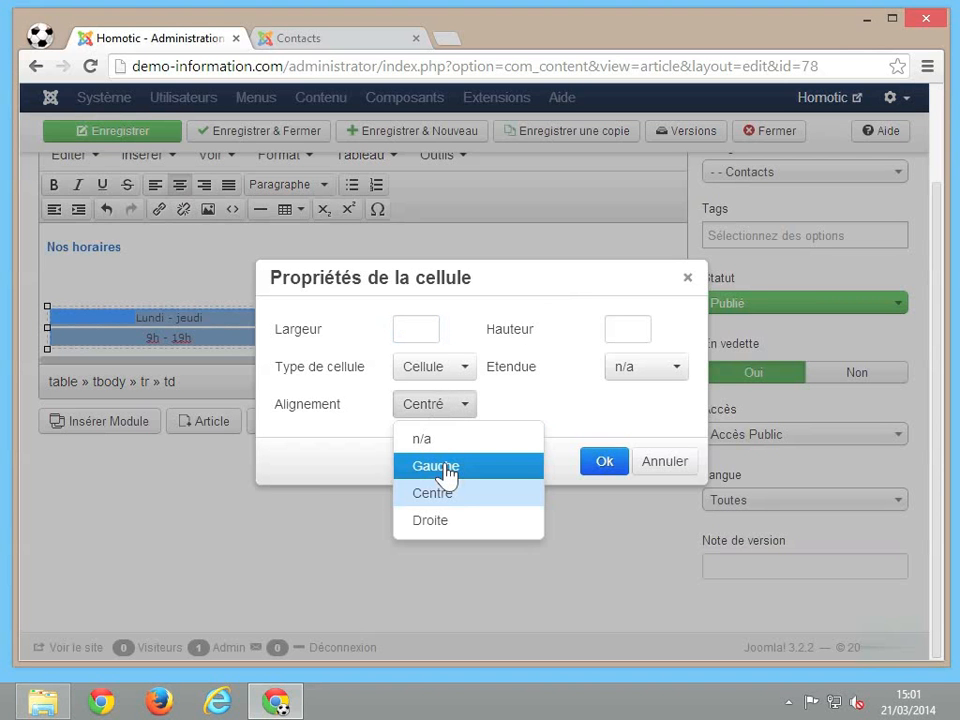
{"action": "left_click", "coordinate": [436, 466]}
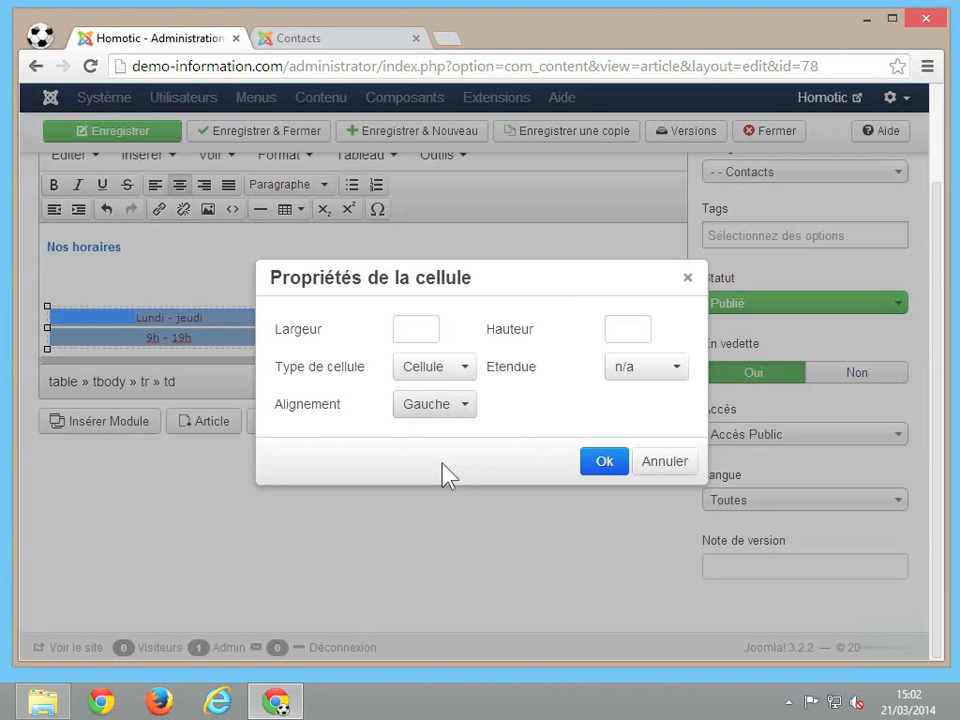
{"action": "left_click", "coordinate": [424, 330]}
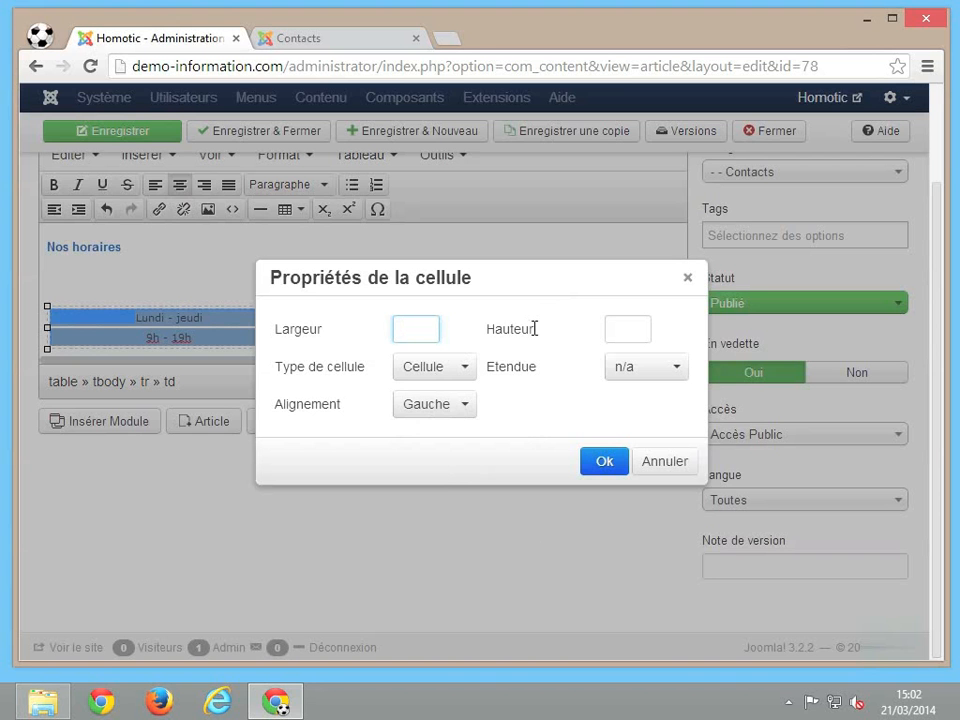
{"action": "left_click", "coordinate": [600, 461]}
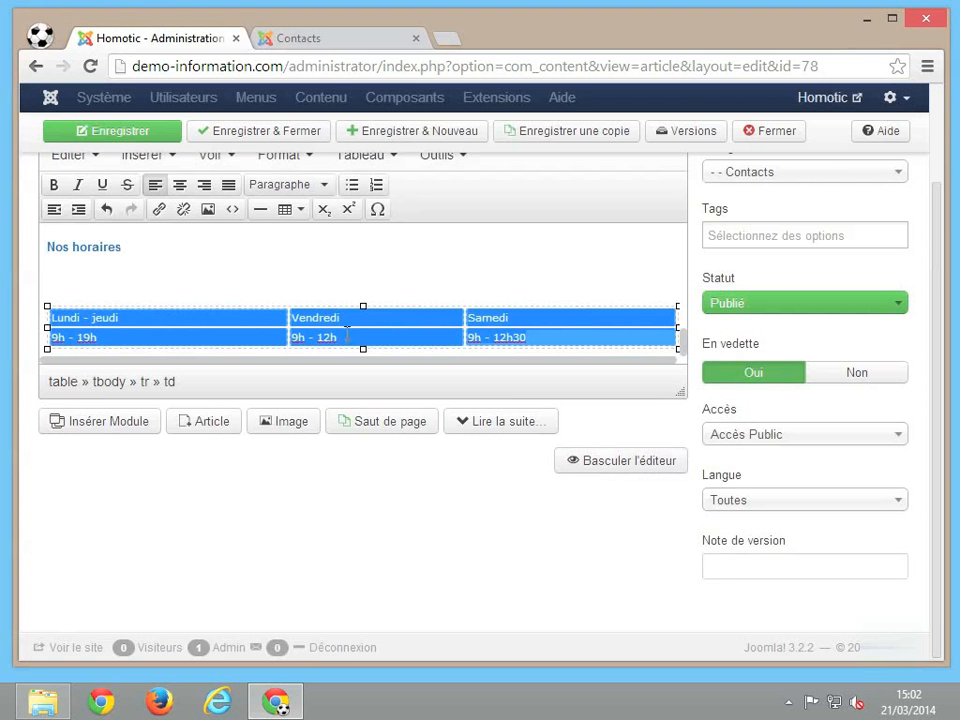
Select the whole opening hours table and narrow it to a width of about 450 by resizing its right edge
{"action": "left_click", "coordinate": [450, 322]}
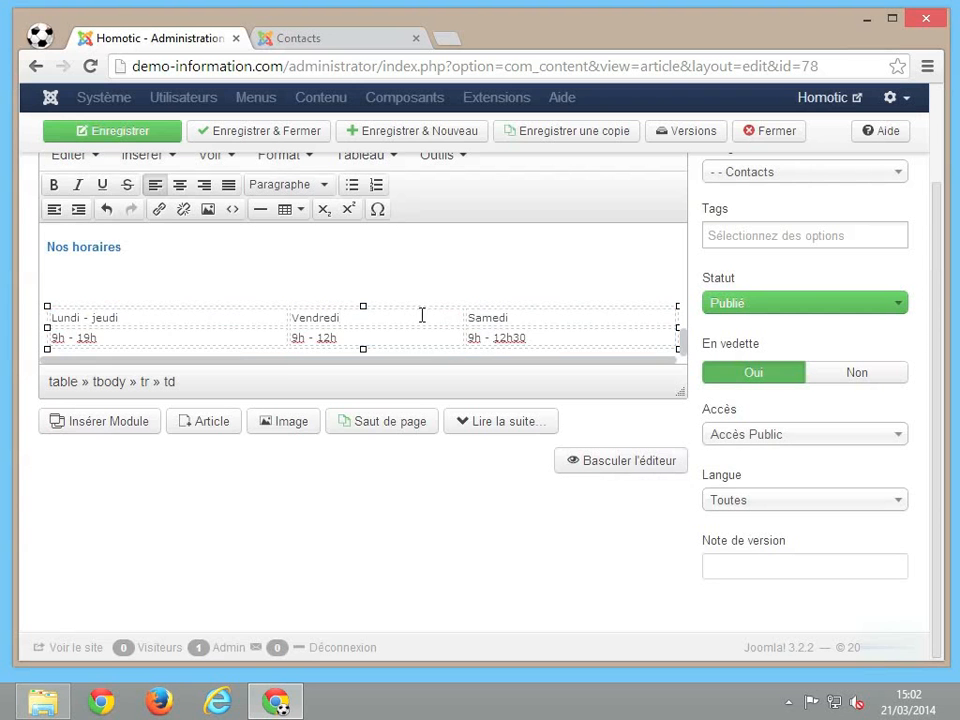
{"action": "left_click", "coordinate": [385, 306]}
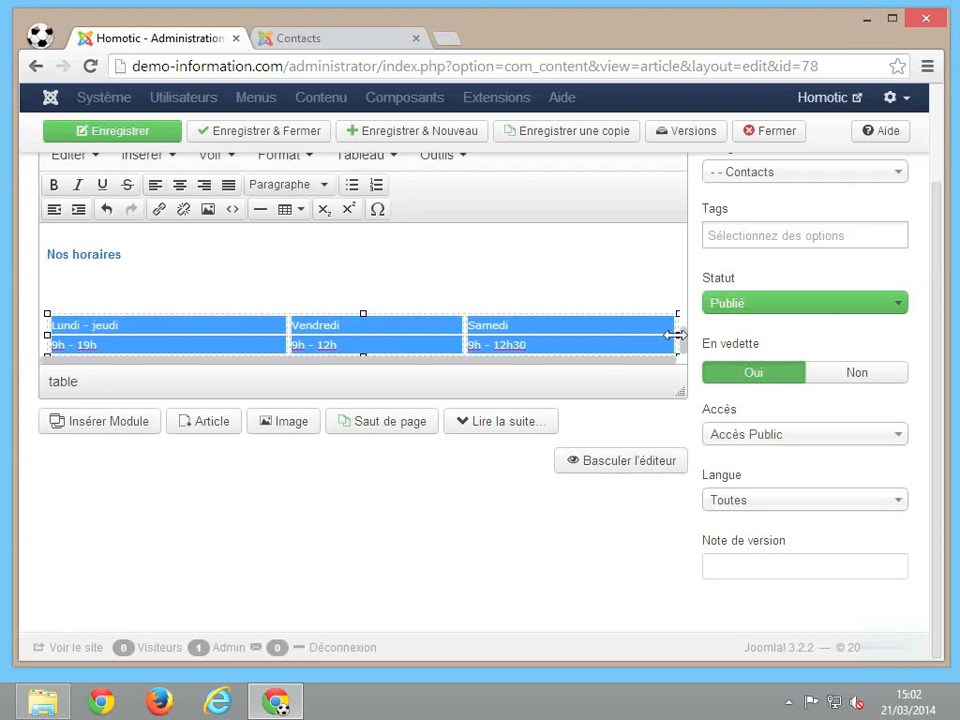
{"action": "left_click_drag", "start_coordinate": [676, 335], "coordinate": [470, 335]}
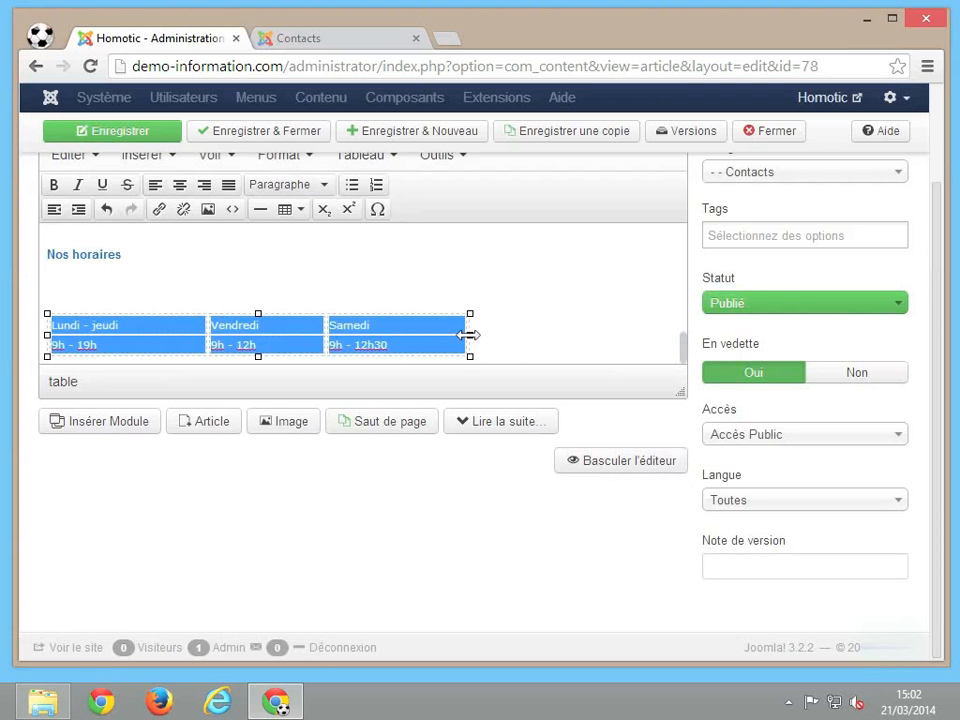
Try right alignment on the opening hours table and return its text to left alignment
{"action": "left_click", "coordinate": [214, 193]}
{"action": "left_click", "coordinate": [214, 193]}
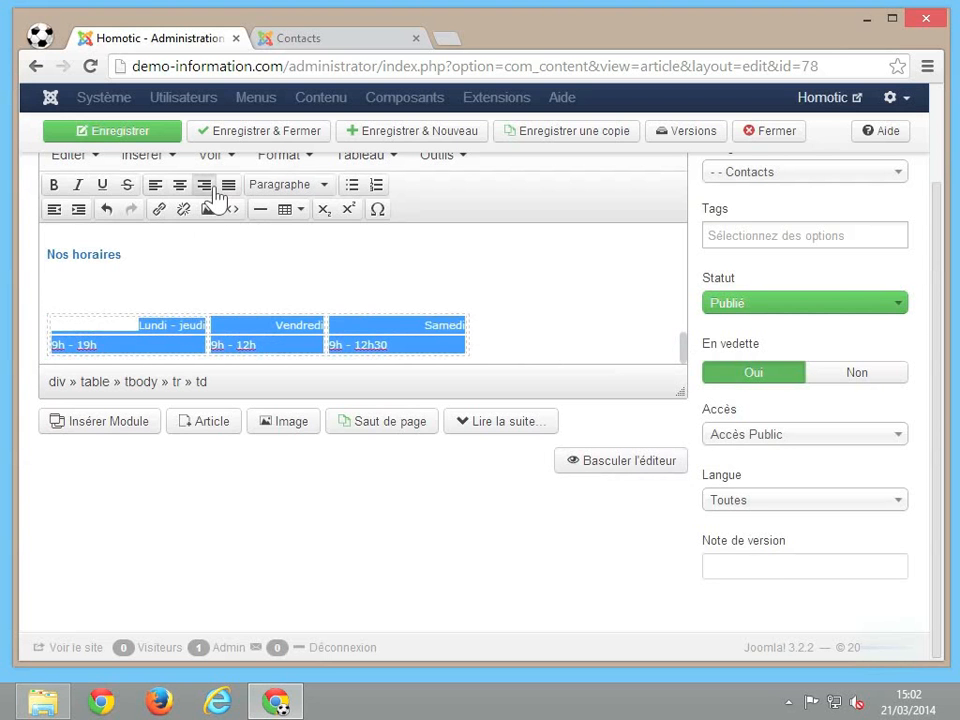
{"action": "left_click", "coordinate": [156, 188]}
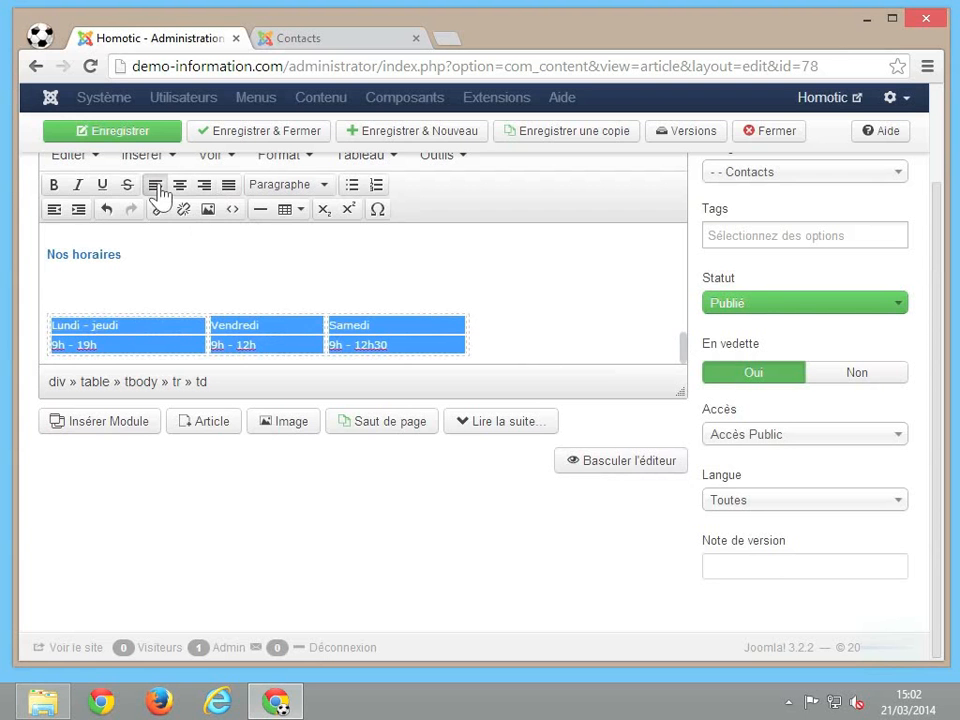
Set the opening hours table's alignment to Centré in the table properties
{"action": "left_click", "coordinate": [376, 160]}
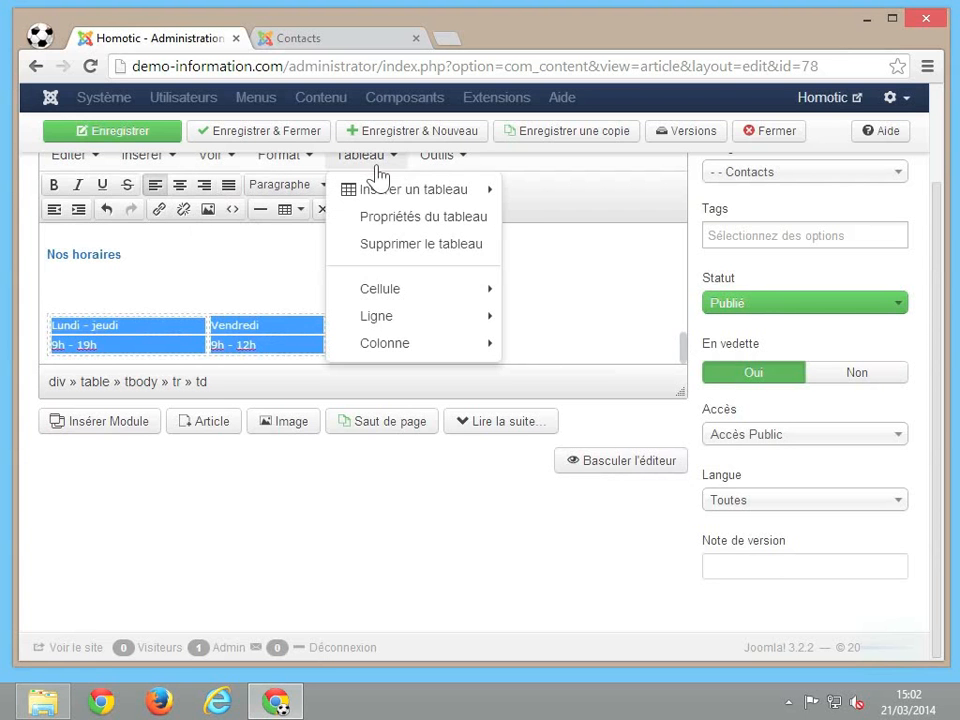
{"action": "left_click", "coordinate": [420, 218]}
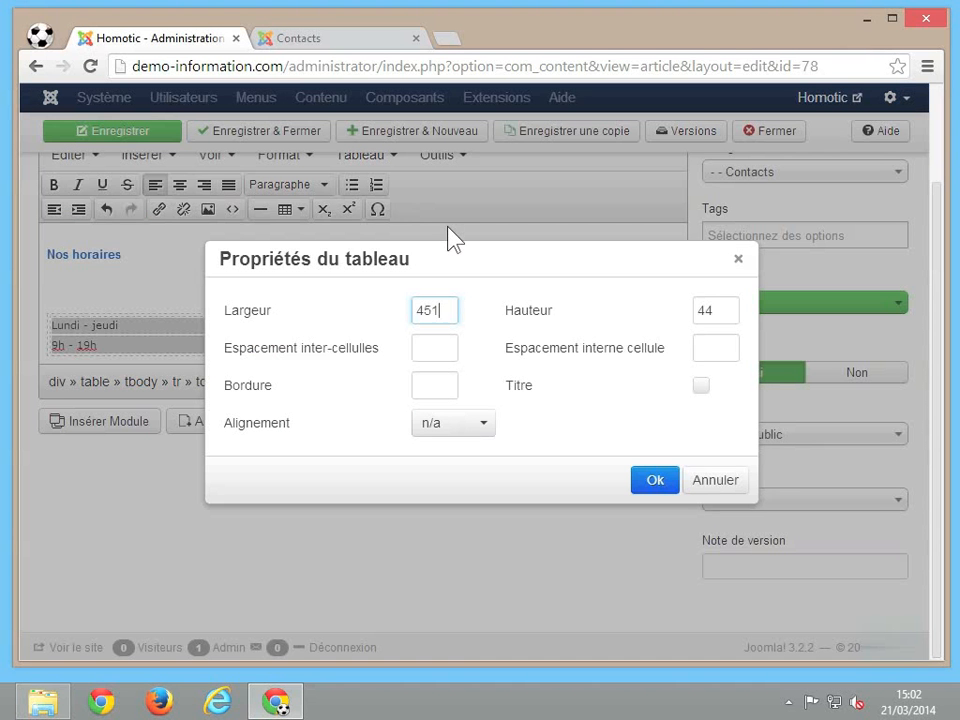
{"action": "left_click", "coordinate": [456, 428]}
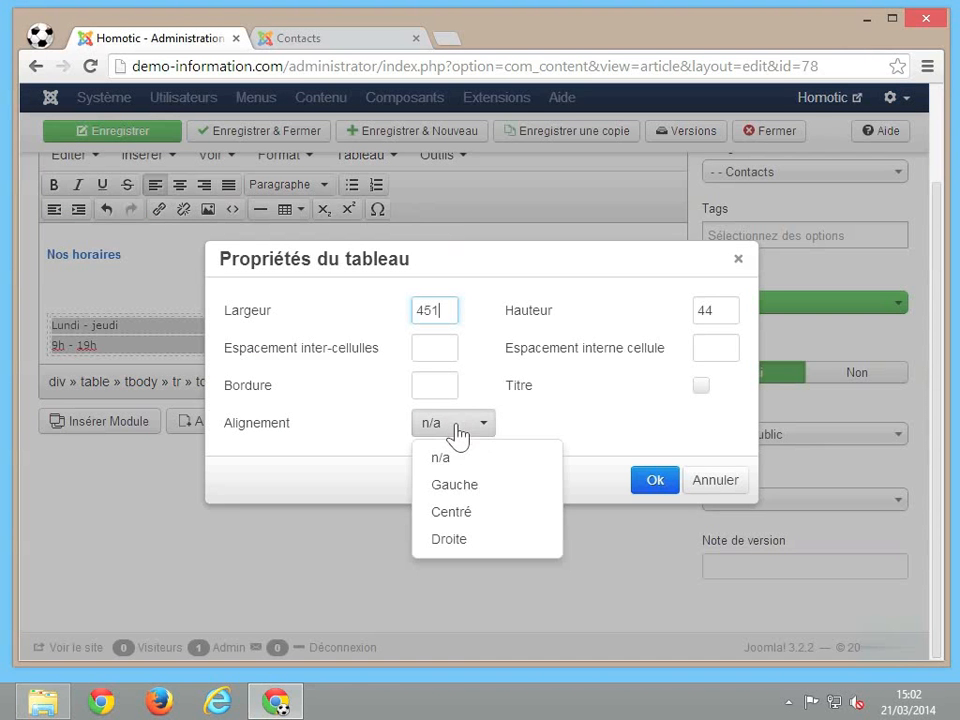
{"action": "left_click", "coordinate": [463, 513]}
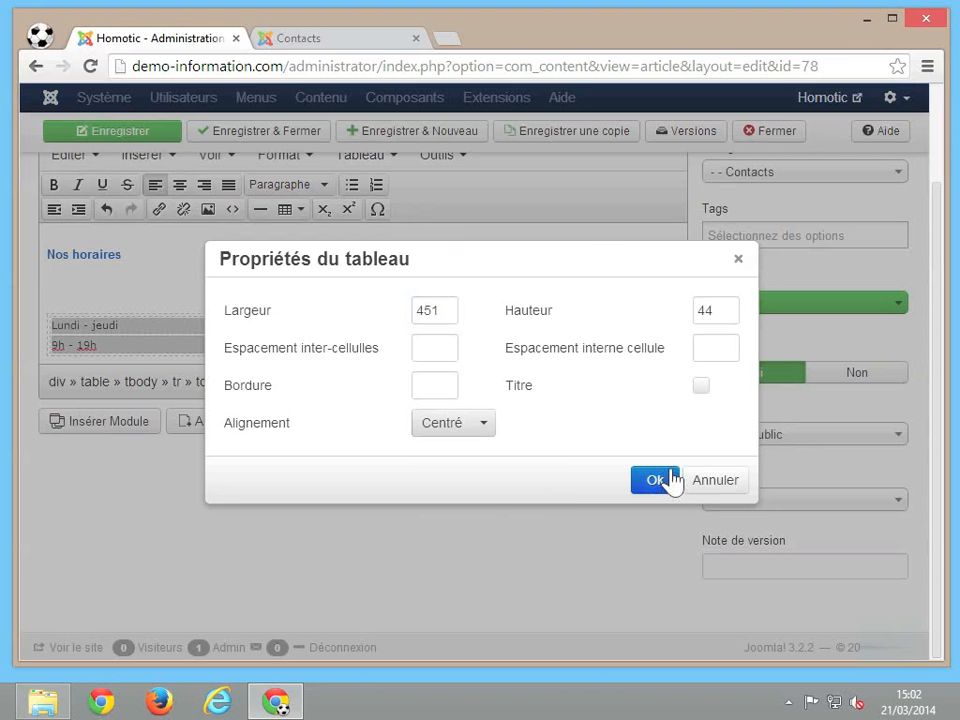
{"action": "left_click", "coordinate": [655, 481]}
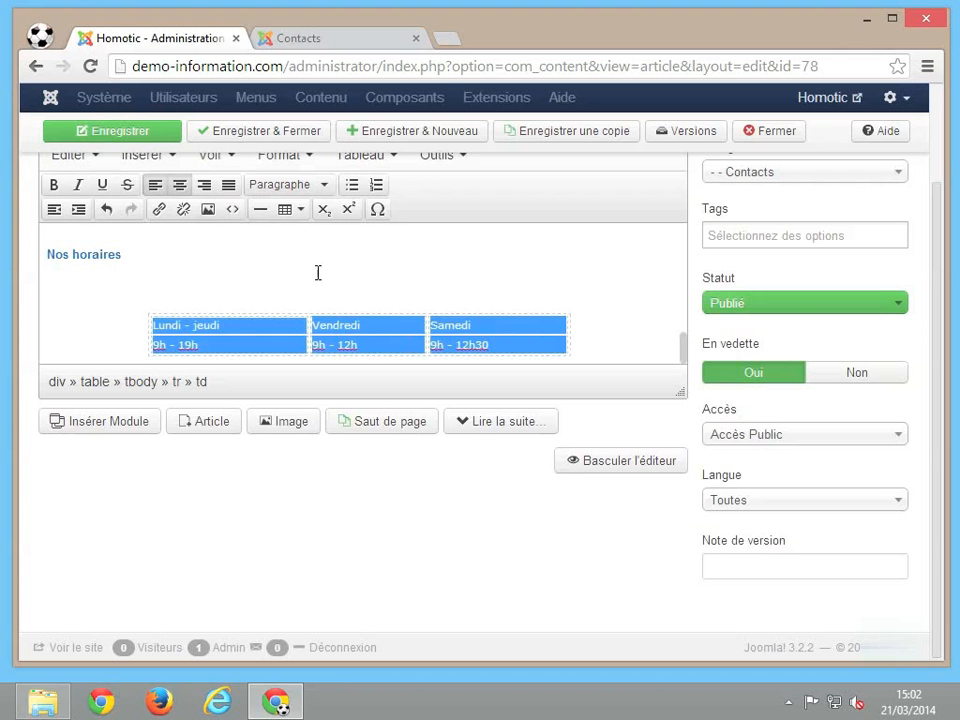
Apply centre alignment to the table content and choose Centré as the alignment in the cell properties
{"action": "left_click", "coordinate": [182, 190]}
{"action": "left_click", "coordinate": [381, 160]}
{"action": "mouse_move", "coordinate": [445, 292]}
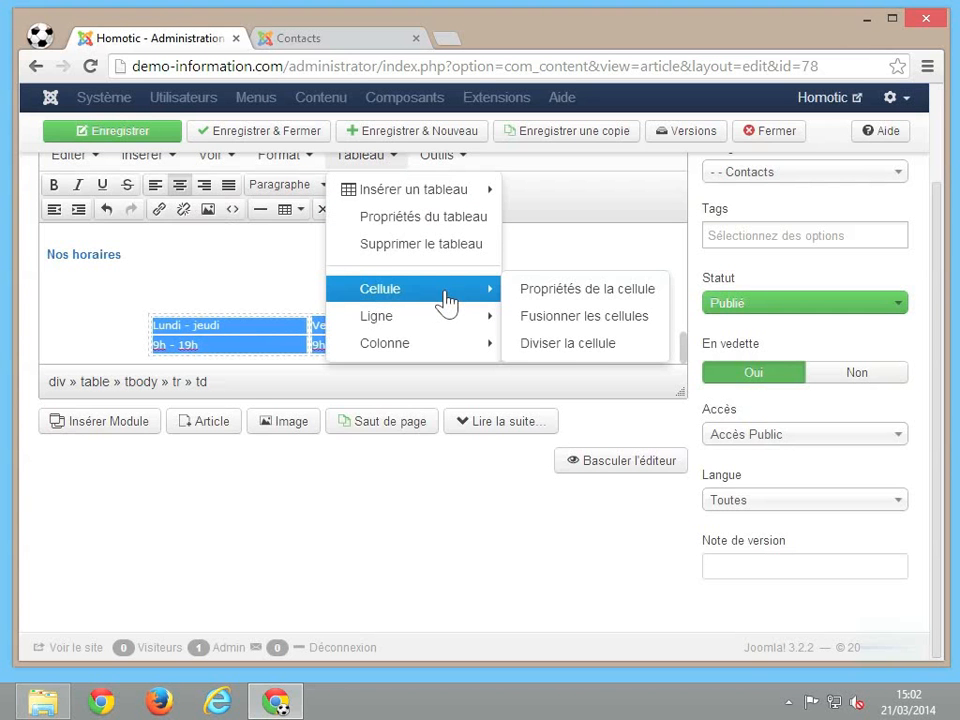
{"action": "left_click", "coordinate": [533, 291]}
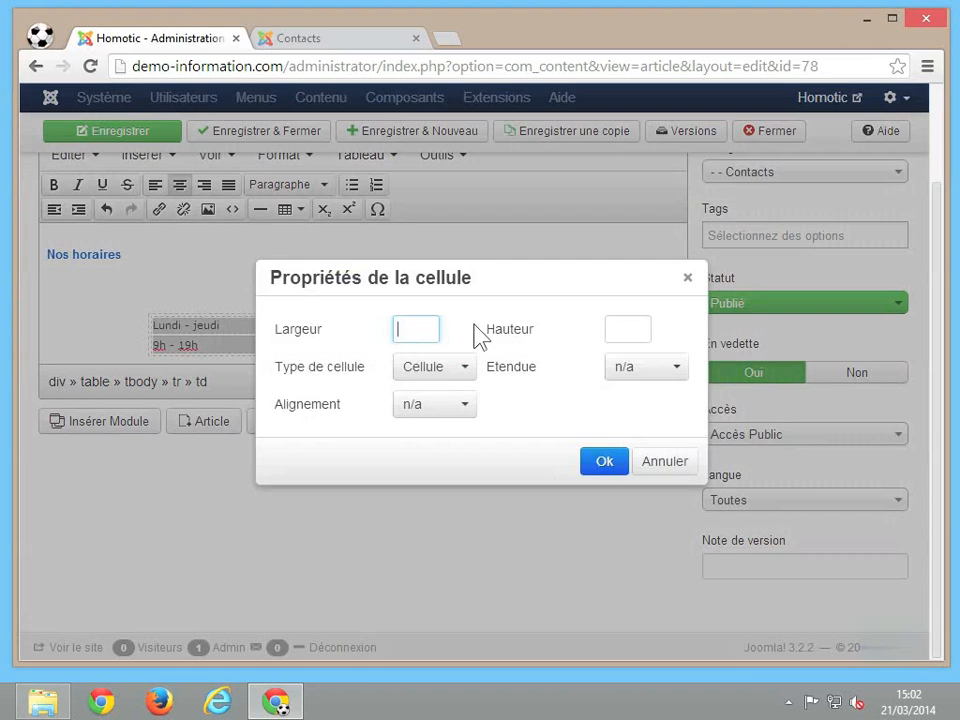
{"action": "left_click", "coordinate": [435, 410]}
{"action": "left_click", "coordinate": [455, 493]}
{"action": "left_click", "coordinate": [602, 466]}
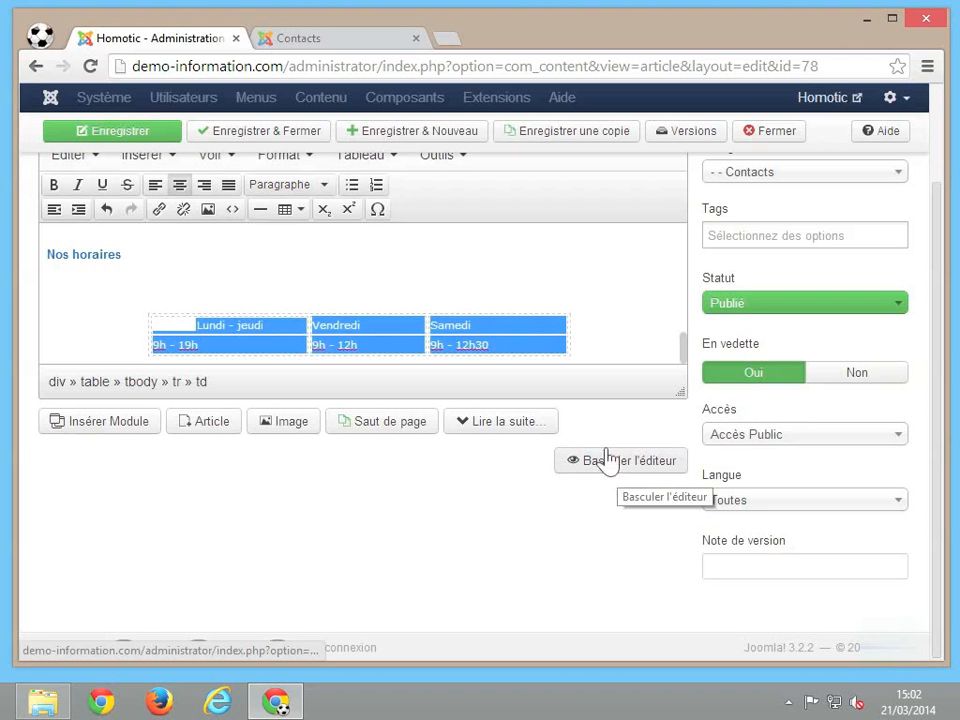
{"action": "left_click", "coordinate": [349, 326]}
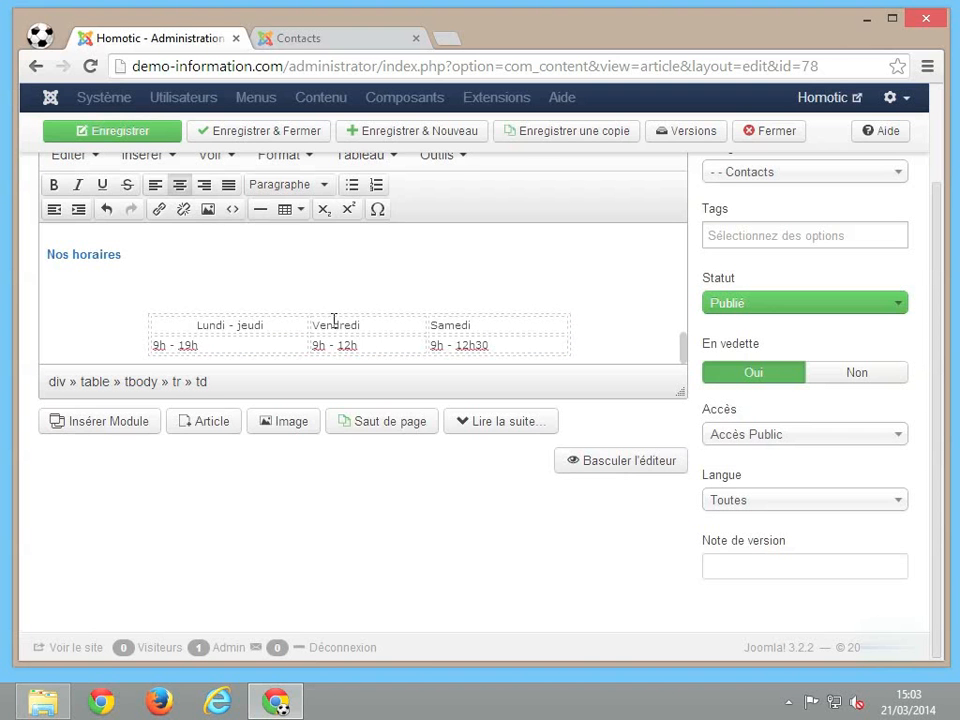
Make the table's header row with Lundi - jeudi, Vendredi and Samedi bold
{"action": "left_click", "coordinate": [336, 324]}
{"action": "triple_click", "coordinate": [302, 325]}
{"action": "left_click", "coordinate": [490, 321]}
{"action": "left_click_drag", "start_coordinate": [490, 321], "coordinate": [262, 318]}
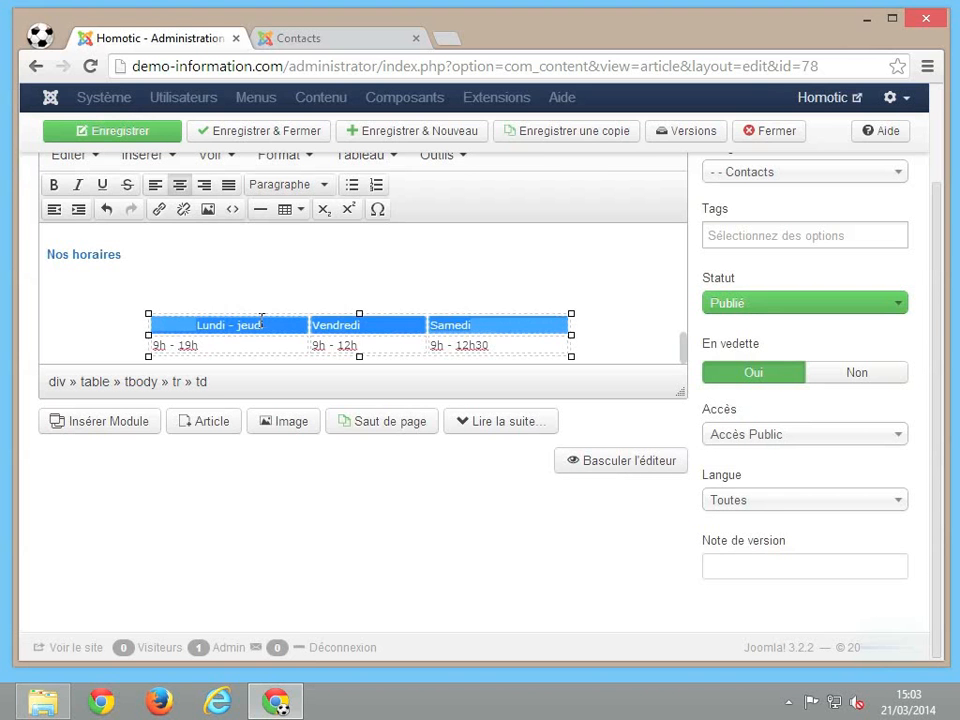
{"action": "left_click", "coordinate": [55, 185]}
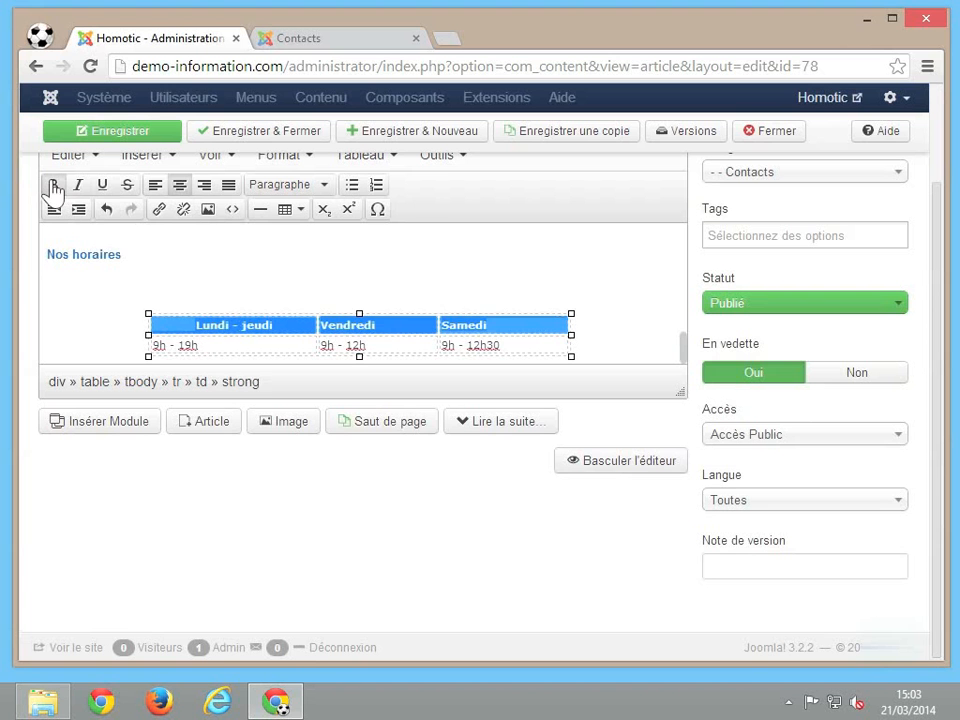
{"action": "left_click", "coordinate": [294, 344]}
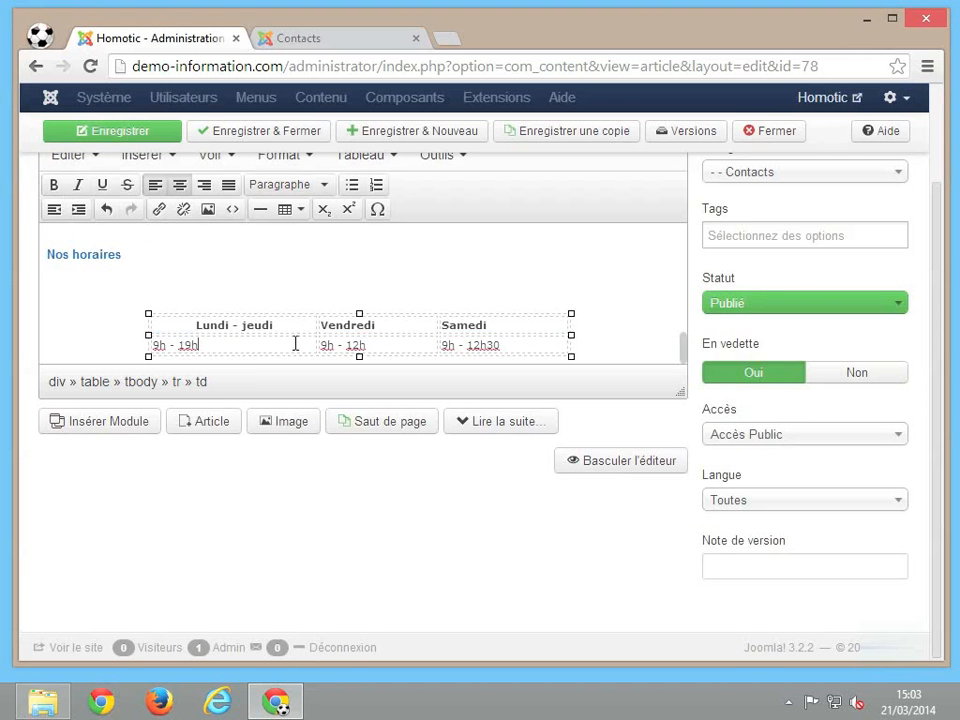
Save the article and reload the public Contacts page to check the opening hours table
{"action": "left_click", "coordinate": [170, 143]}
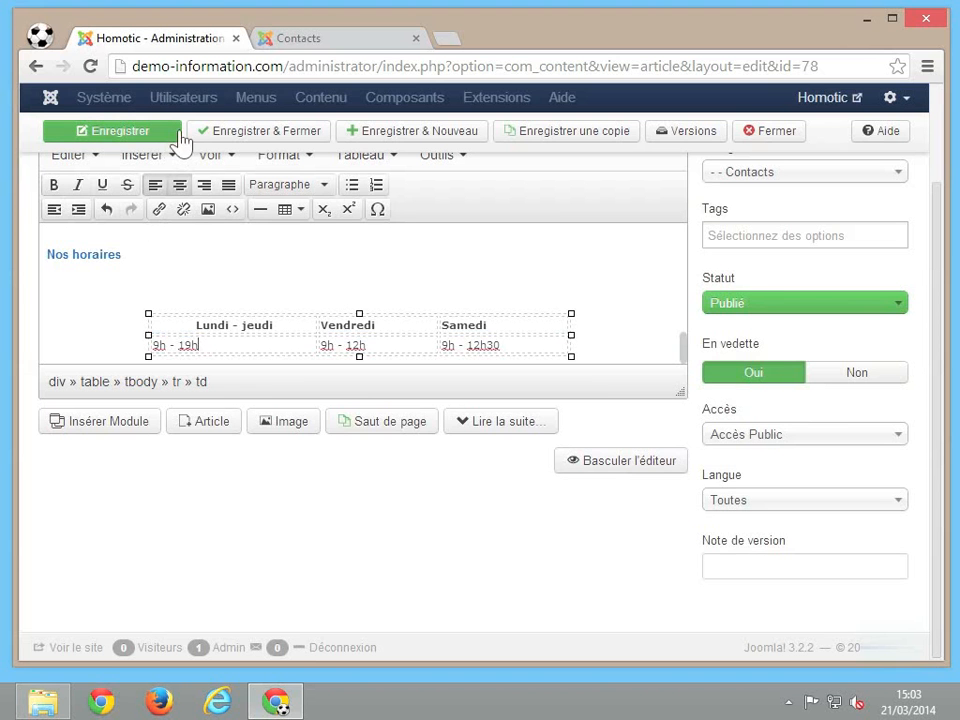
{"action": "left_click", "coordinate": [377, 46]}
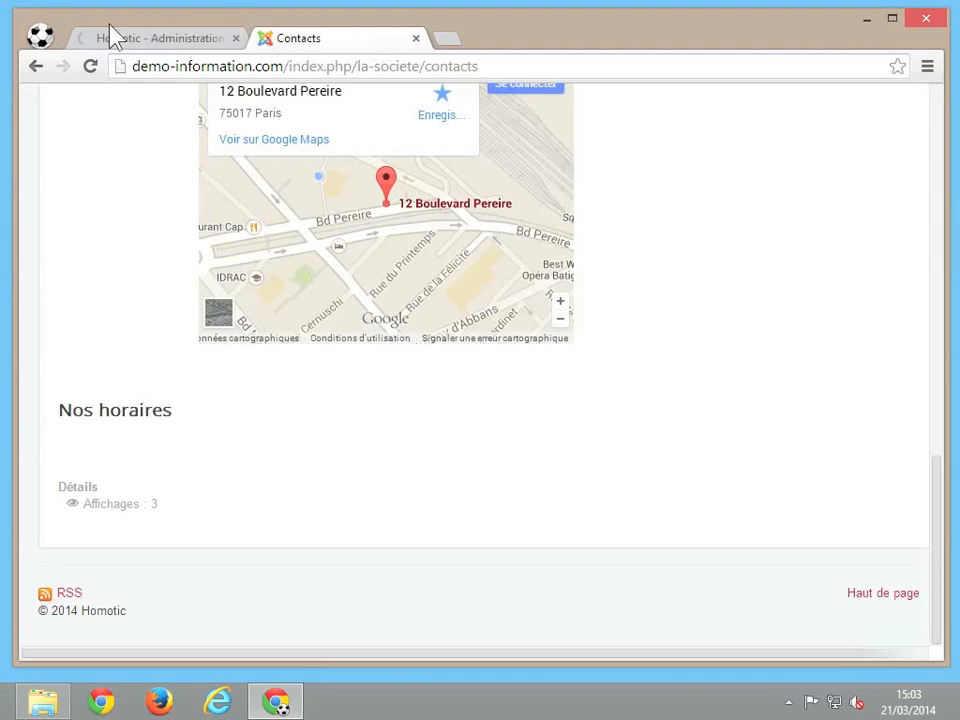
{"action": "left_click", "coordinate": [88, 67]}
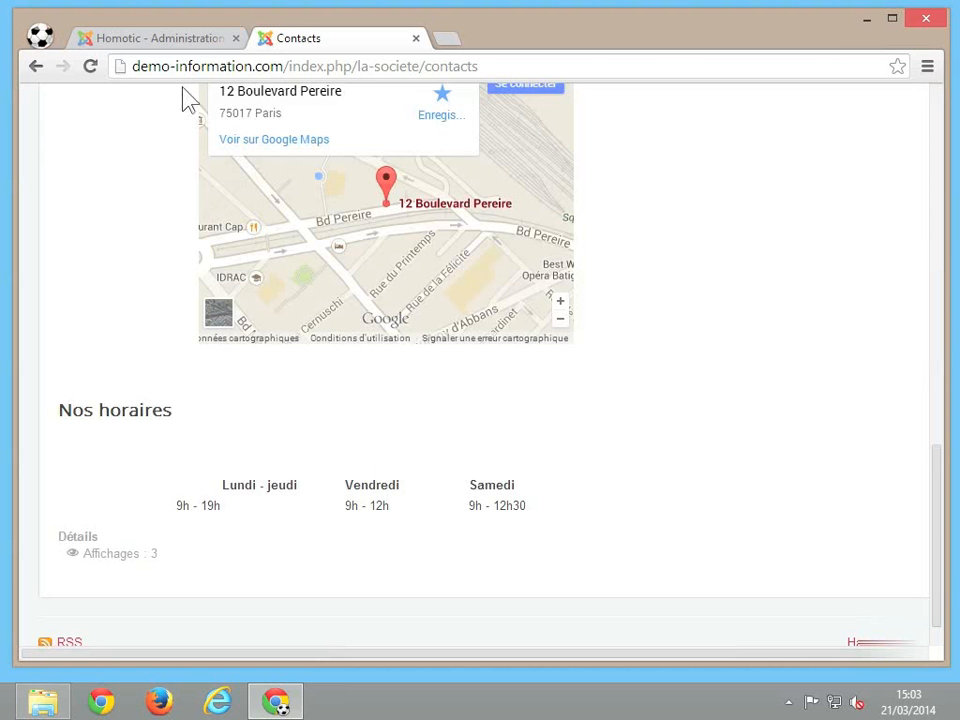
Return to the article editor and, in the opening hours table's properties, set the border to 2 and enable the title
{"action": "left_click", "coordinate": [182, 42]}
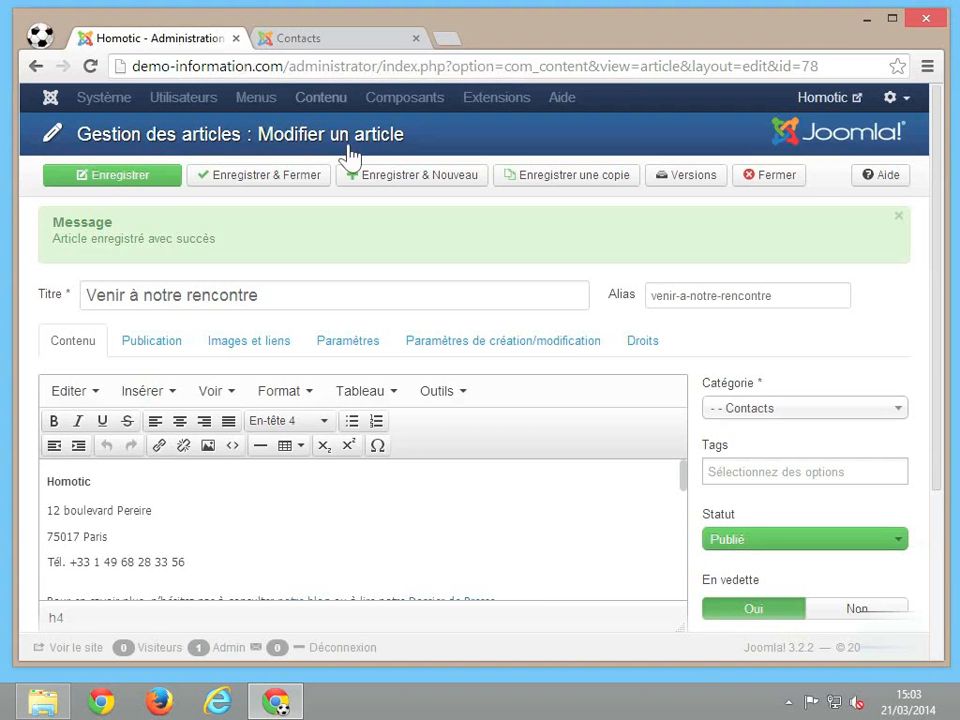
{"action": "left_click", "coordinate": [359, 523]}
{"action": "scroll", "coordinate": [359, 523], "scroll_direction": "down", "scroll_amount": 5}
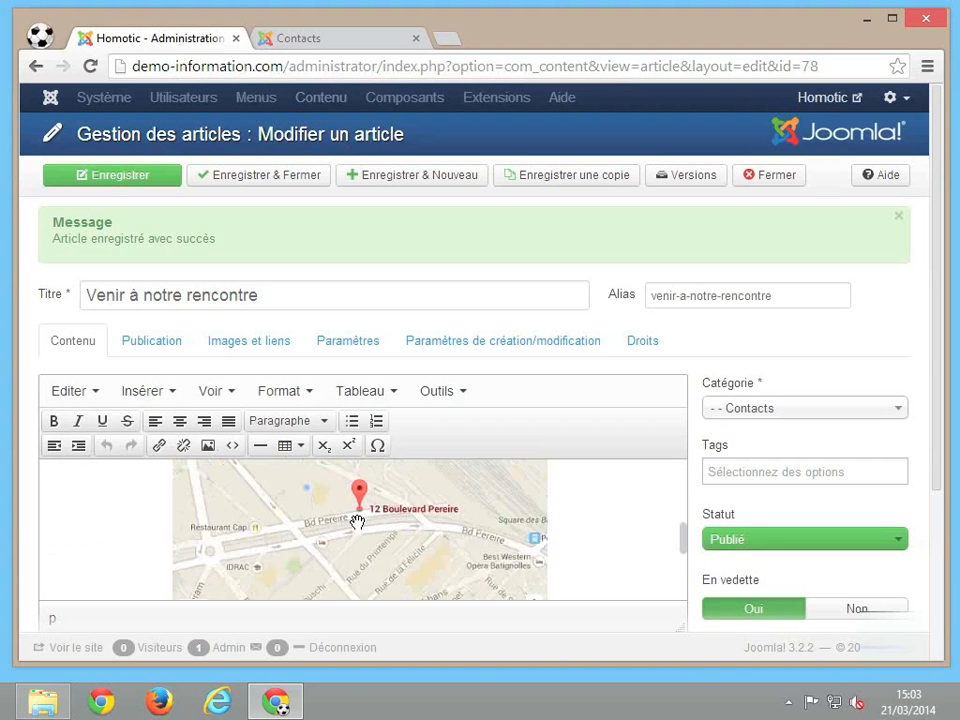
{"action": "scroll", "coordinate": [588, 524], "scroll_direction": "up", "scroll_amount": 3}
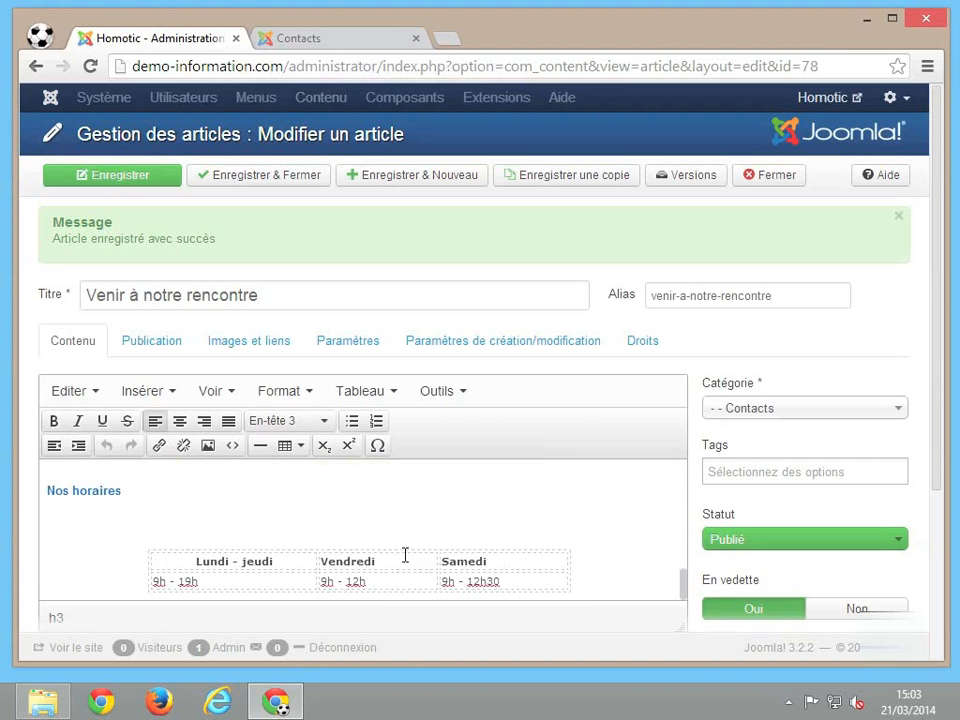
{"action": "left_click_drag", "start_coordinate": [289, 555], "coordinate": [520, 583]}
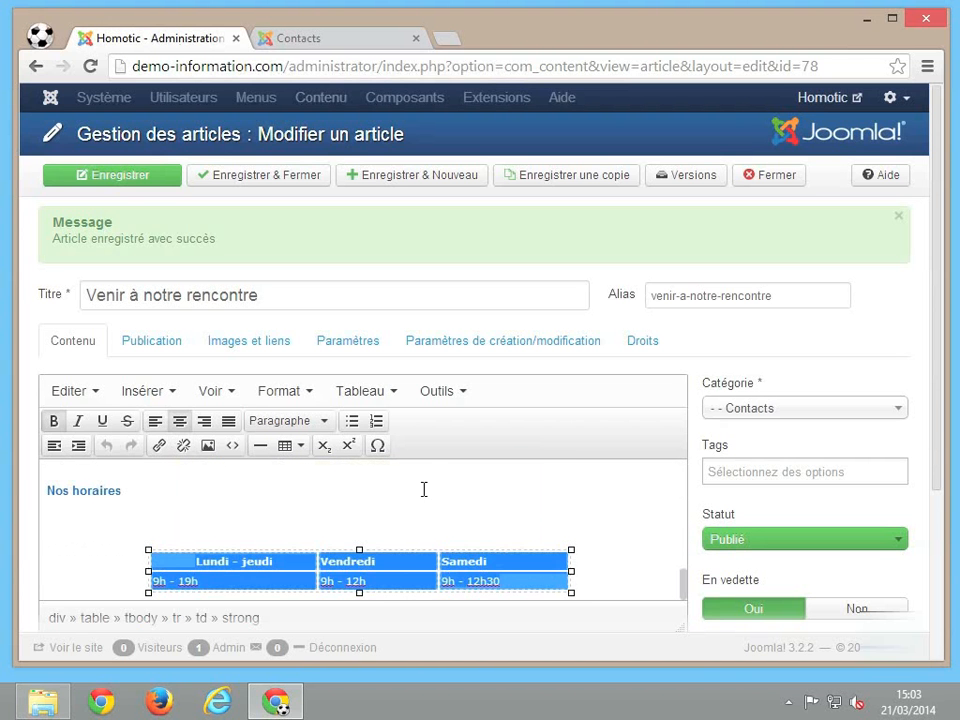
{"action": "left_click", "coordinate": [388, 398]}
{"action": "mouse_move", "coordinate": [399, 427]}
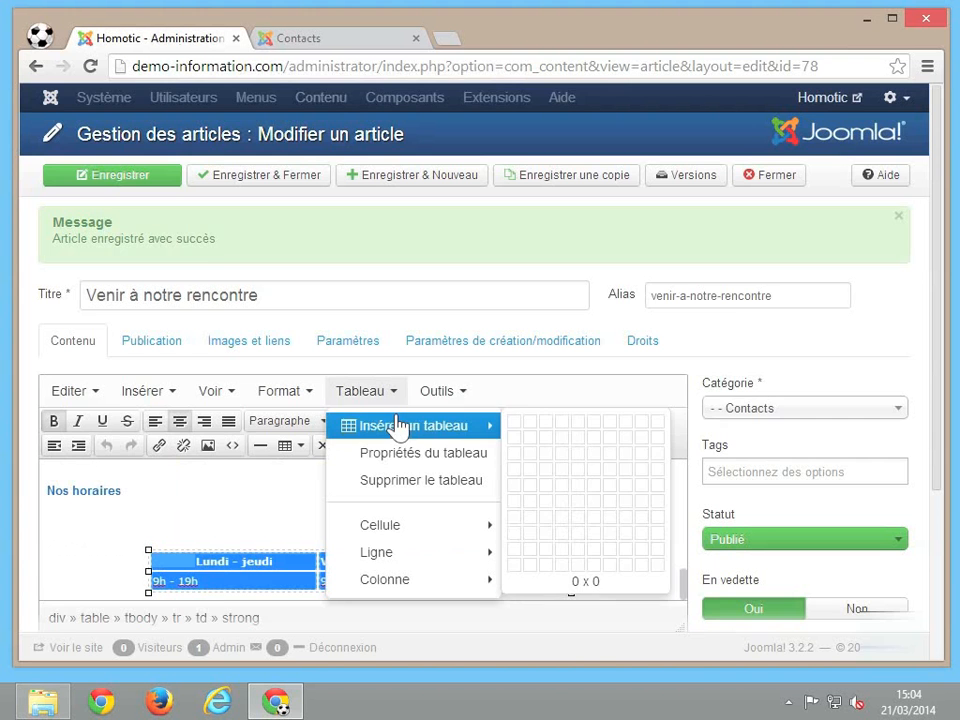
{"action": "left_click", "coordinate": [399, 454]}
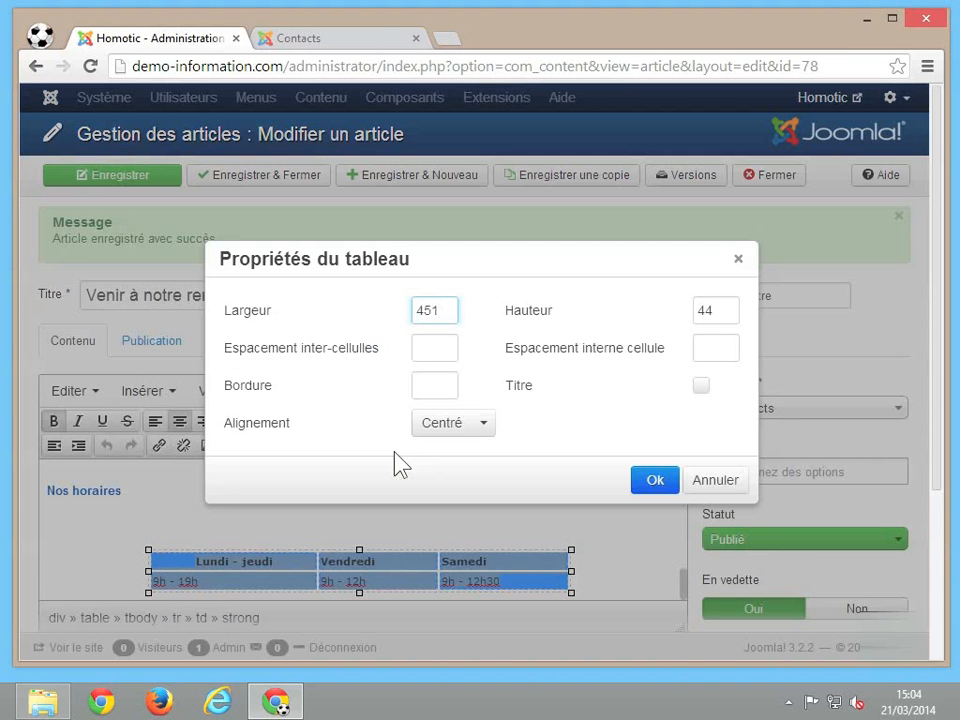
{"action": "left_click", "coordinate": [433, 387]}
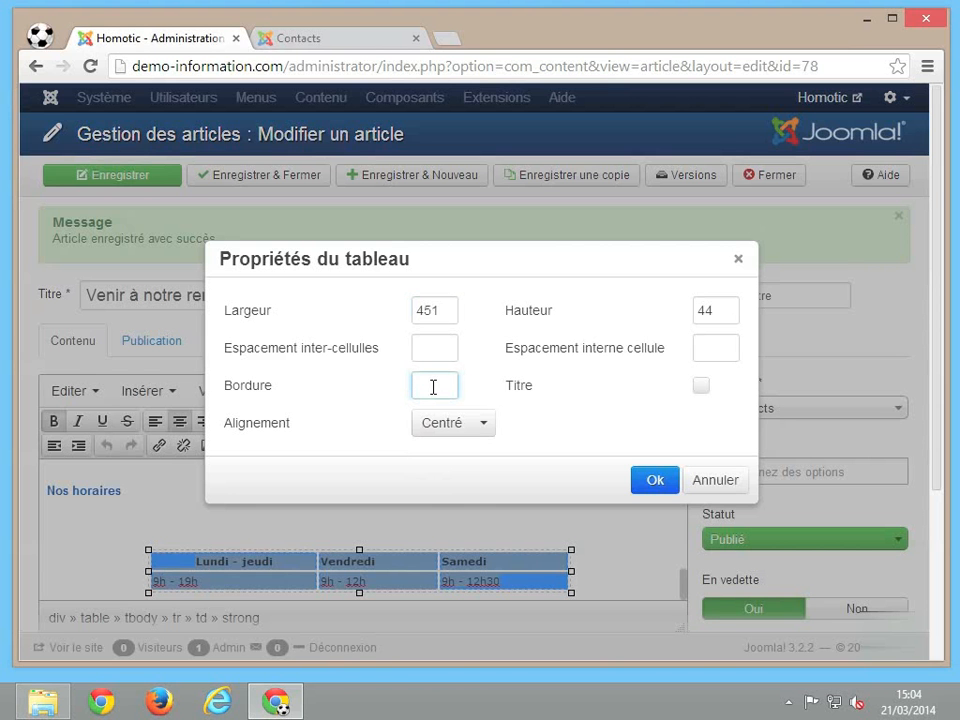
{"action": "type", "text": "2"}
{"action": "left_click", "coordinate": [701, 390]}
{"action": "left_click", "coordinate": [668, 483]}
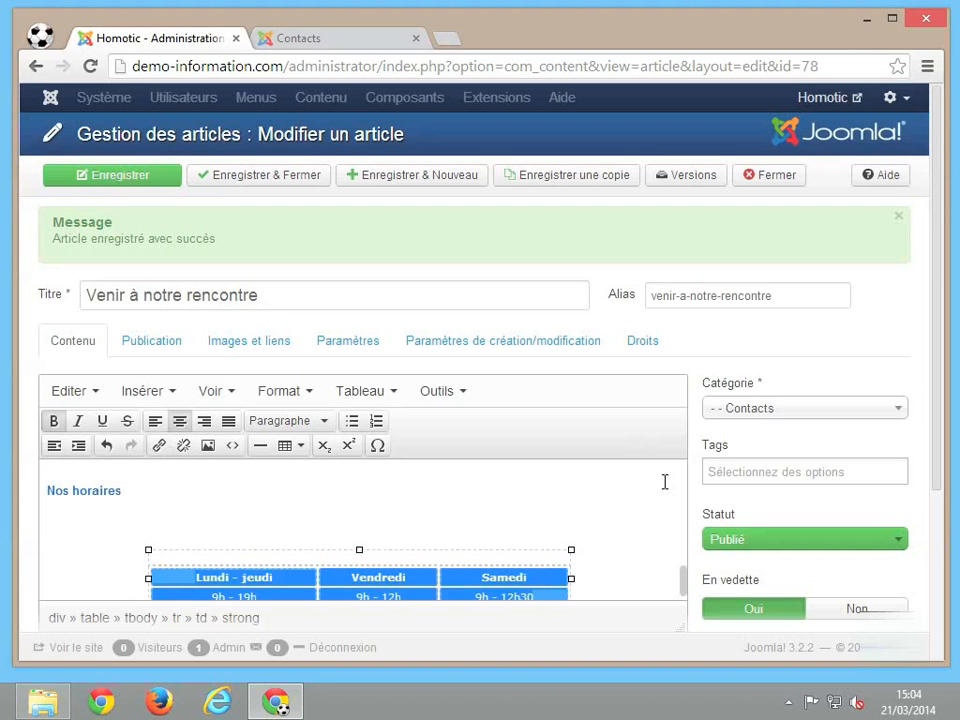
Enter "Horaires été" as the caption above the opening hours table
{"action": "left_click", "coordinate": [348, 553]}
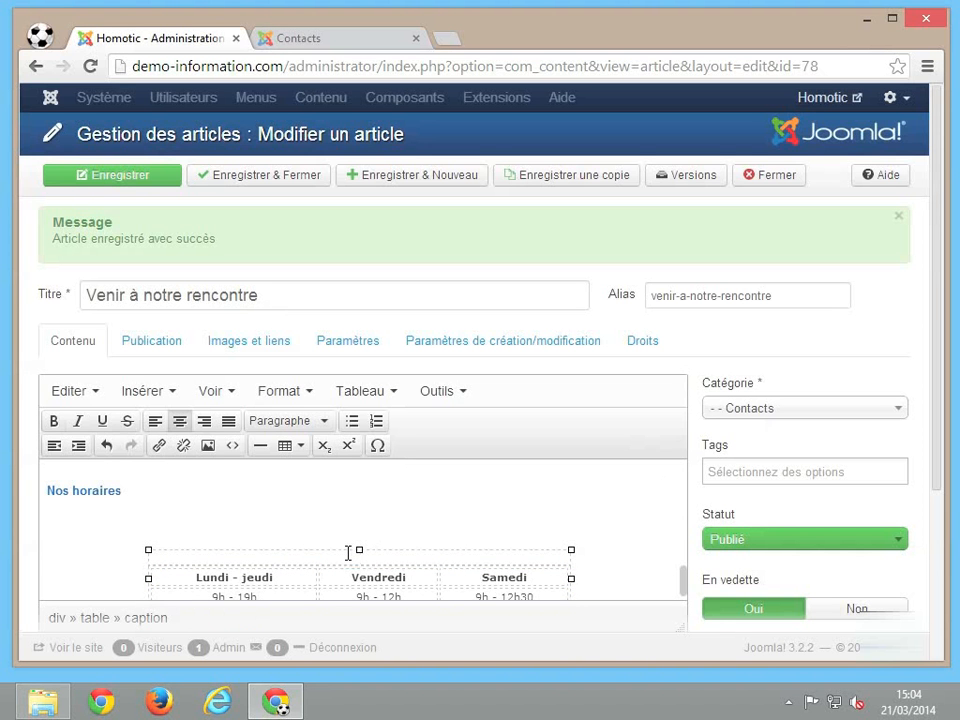
{"action": "type", "text": "Horaires été"}
Save the article with the table caption and refresh the public Contacts page to review it
{"action": "left_click", "coordinate": [150, 178]}
{"action": "left_click", "coordinate": [315, 45]}
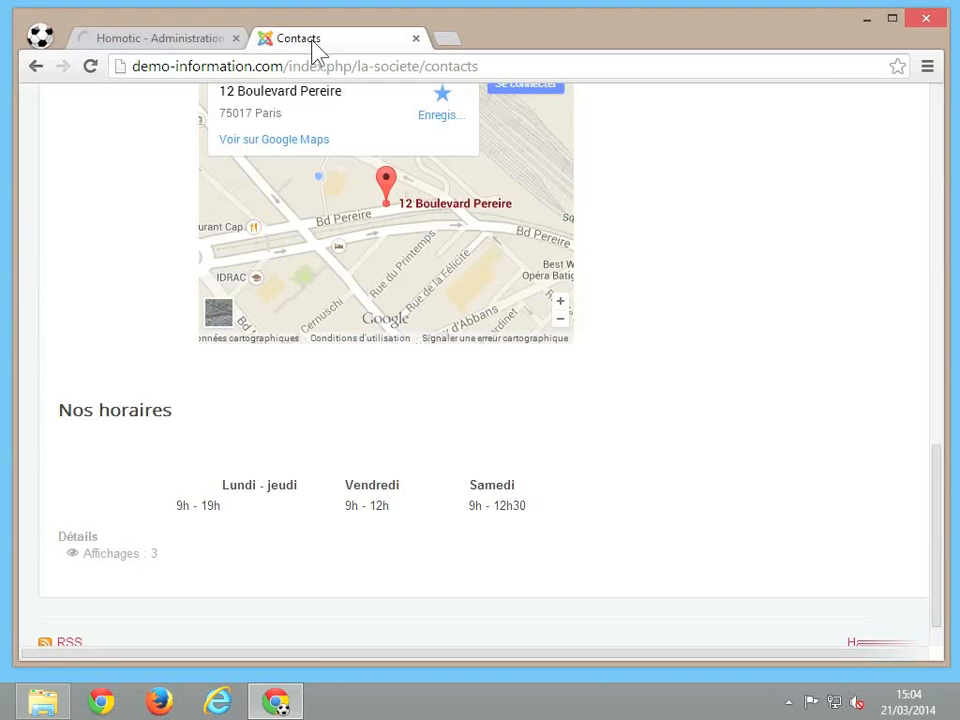
{"action": "left_click", "coordinate": [89, 68]}
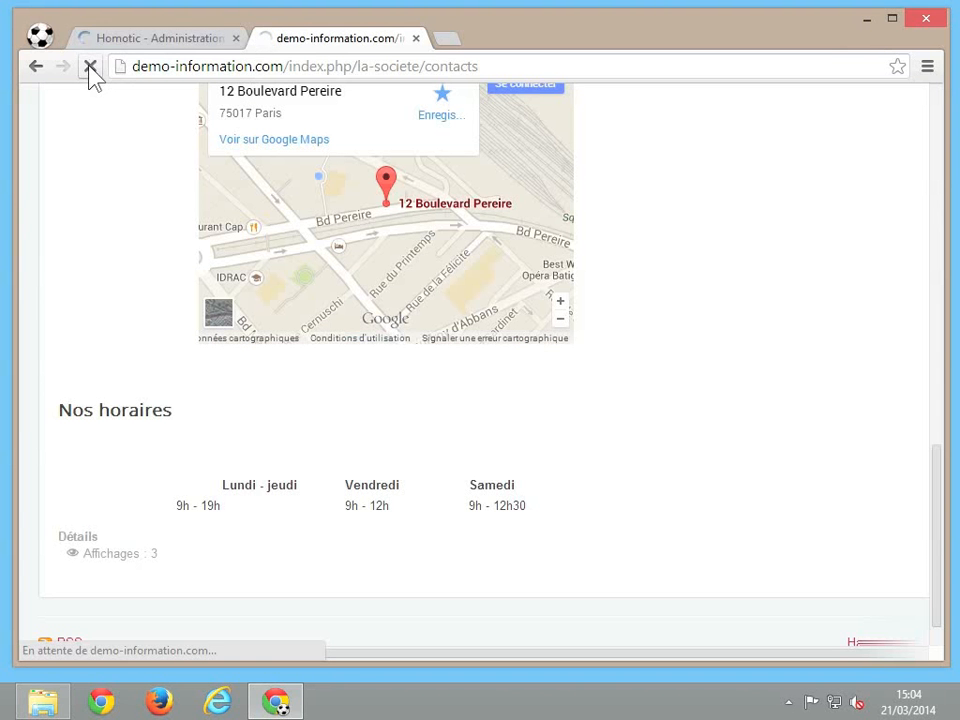